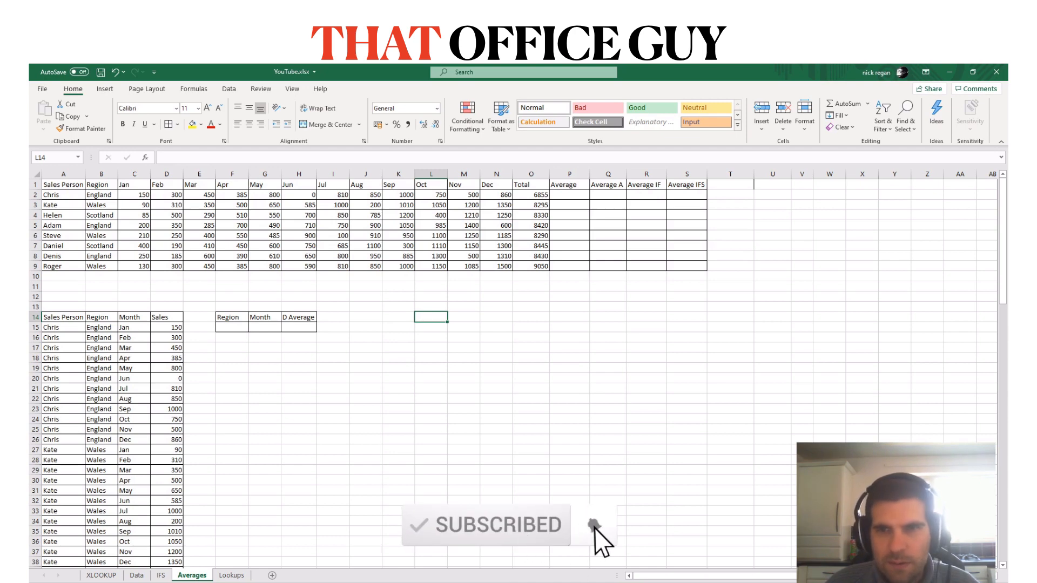
pyautogui.click(559, 195)
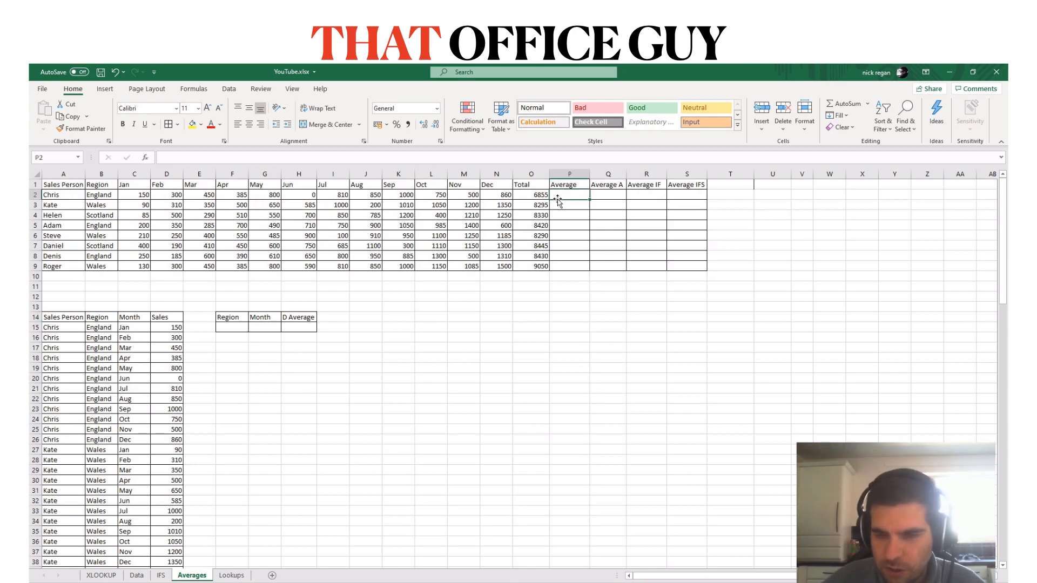
pyautogui.click(68, 186)
pyautogui.moveTo(69, 186); pyautogui.dragTo(537, 266)
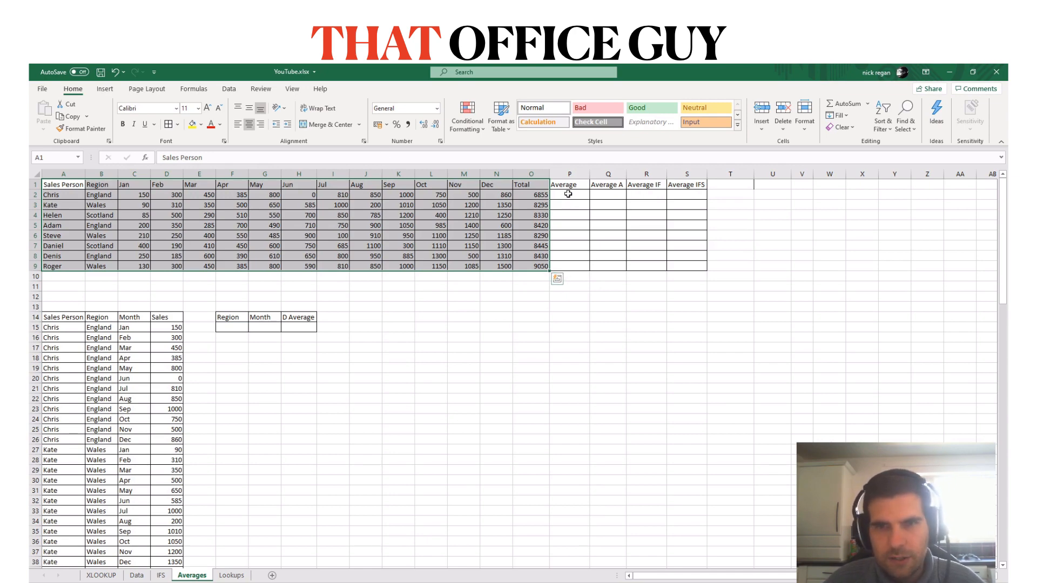
# Enter =AVERAGE(C2:N2) in P2 to average the Jan–Dec sales, and fill the formula down to P9.
pyautogui.click(568, 194)
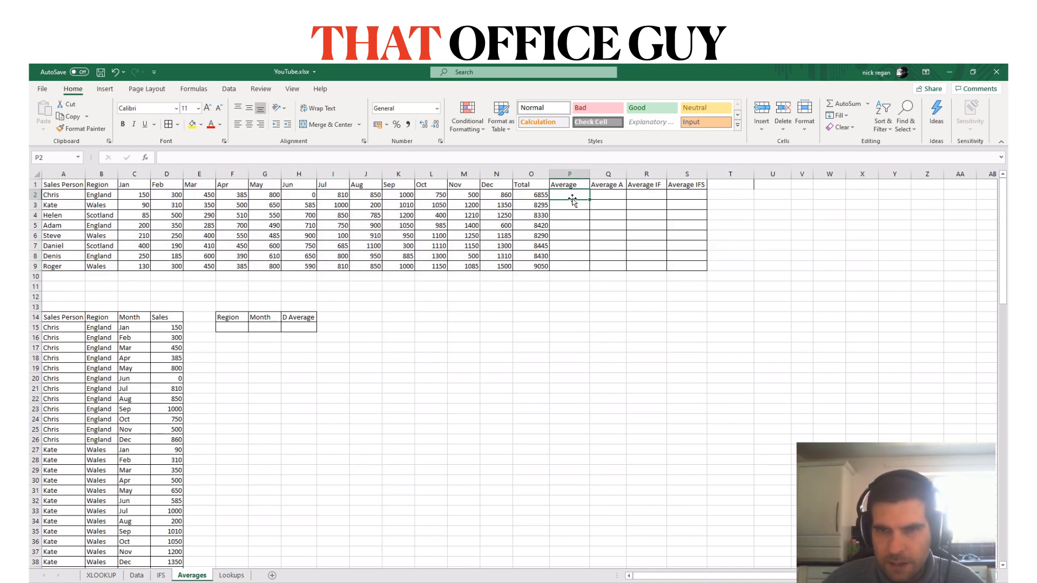
pyautogui.write('=')
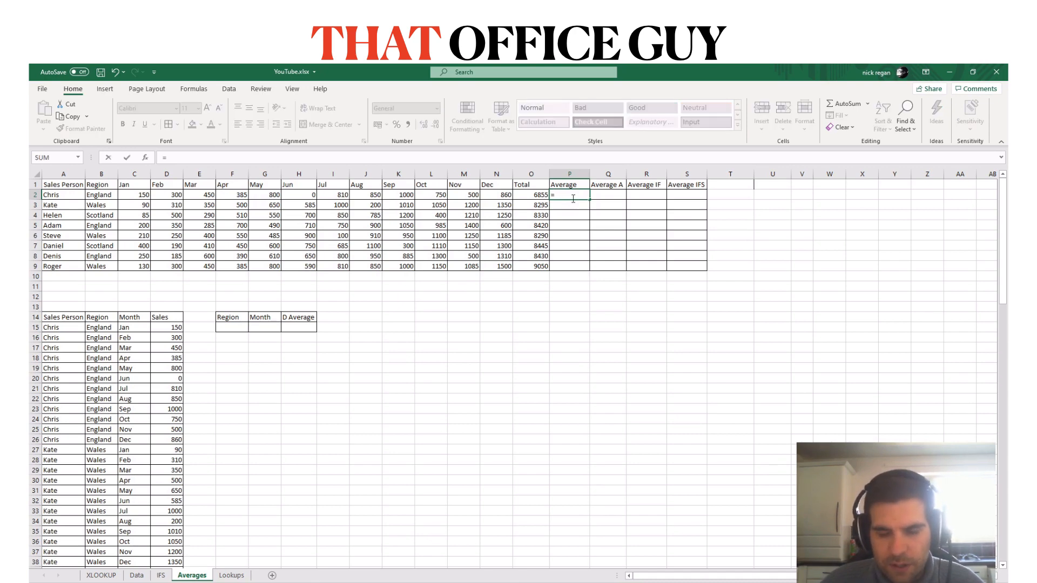
pyautogui.write('average')
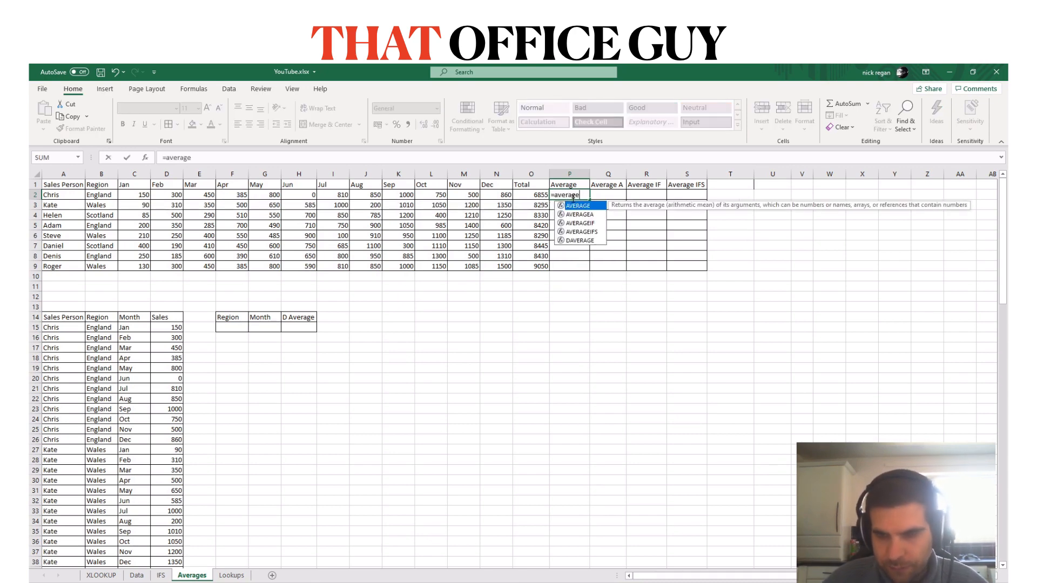
pyautogui.write('(')
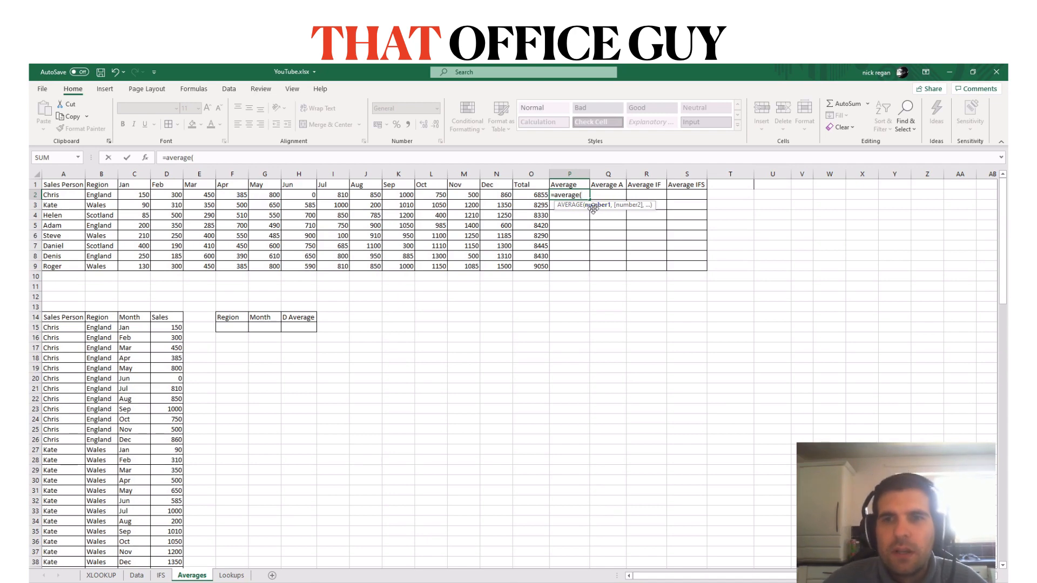
pyautogui.moveTo(135, 192); pyautogui.dragTo(502, 200)
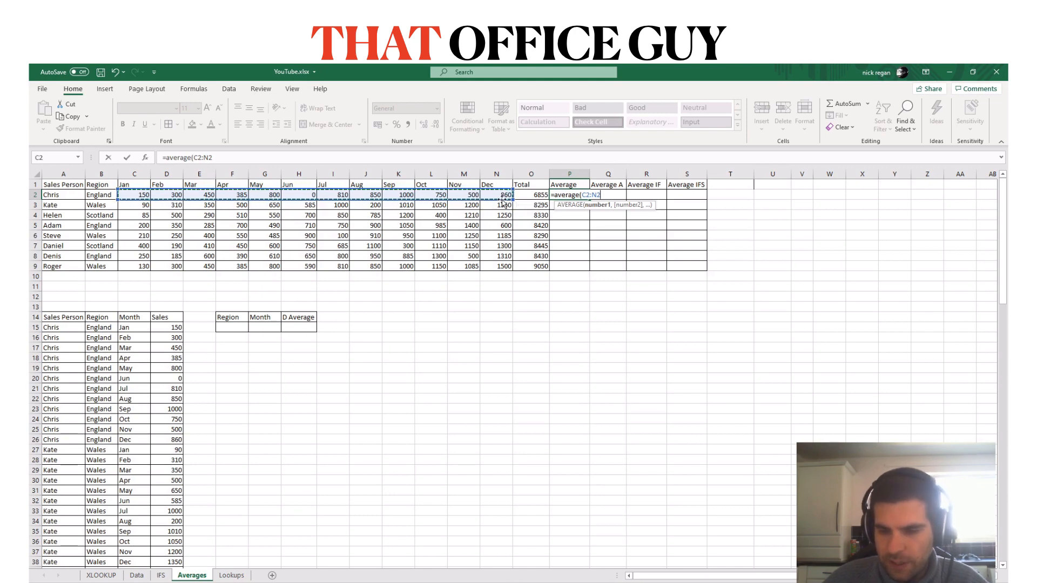
pyautogui.press('Return')
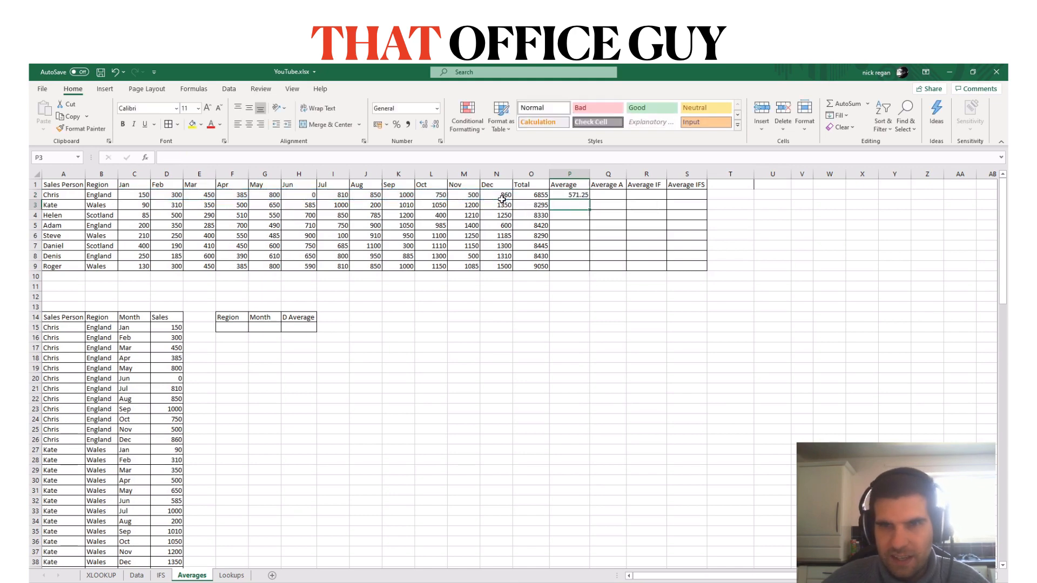
pyautogui.click(577, 196)
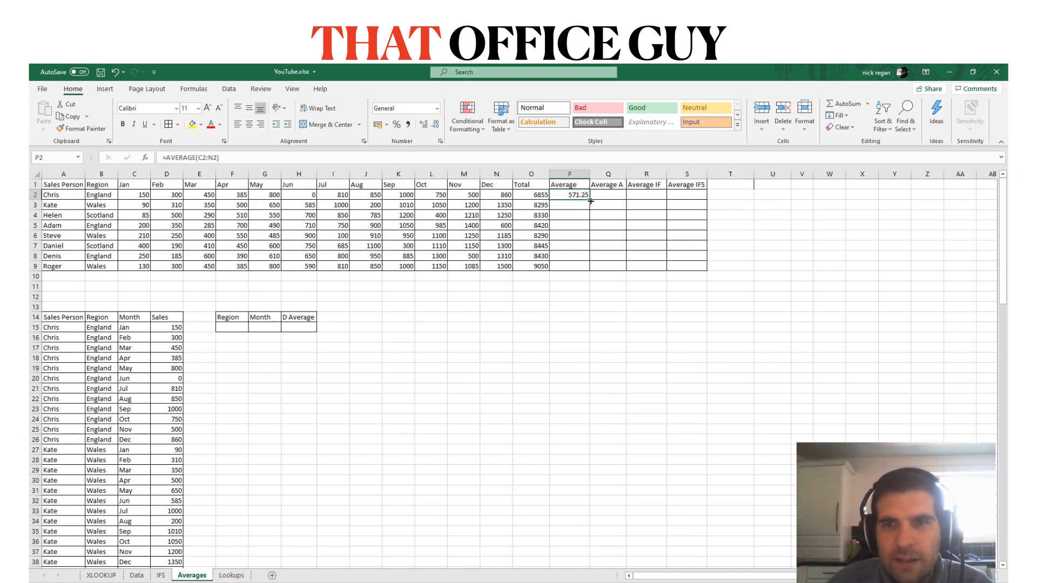
pyautogui.moveTo(590, 201); pyautogui.dragTo(594, 270)
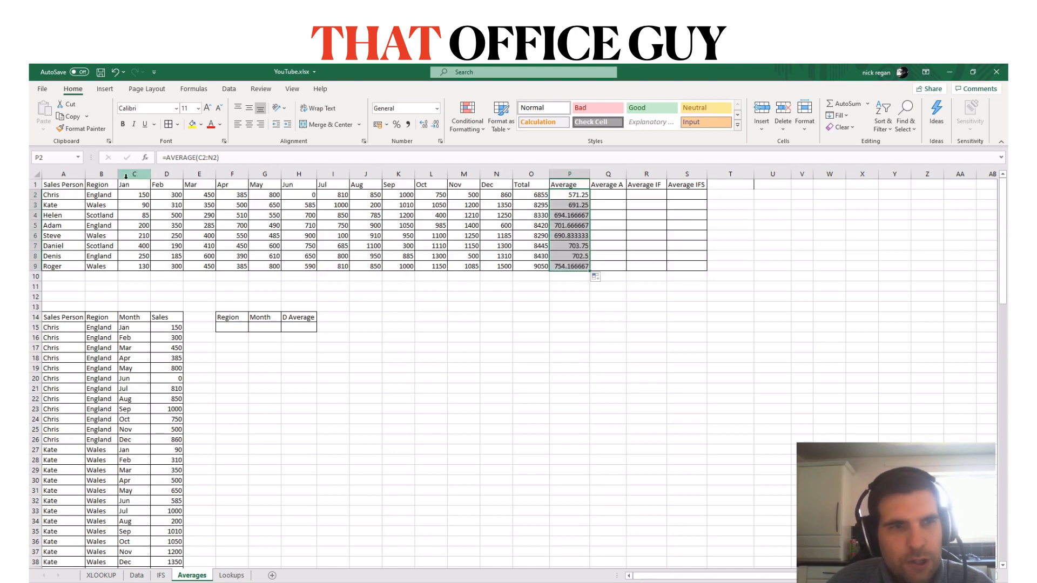
# Enter =AVERAGEA(C2:N2) in Q2 under Average A and fill the formula down to Q9.
pyautogui.click(600, 197)
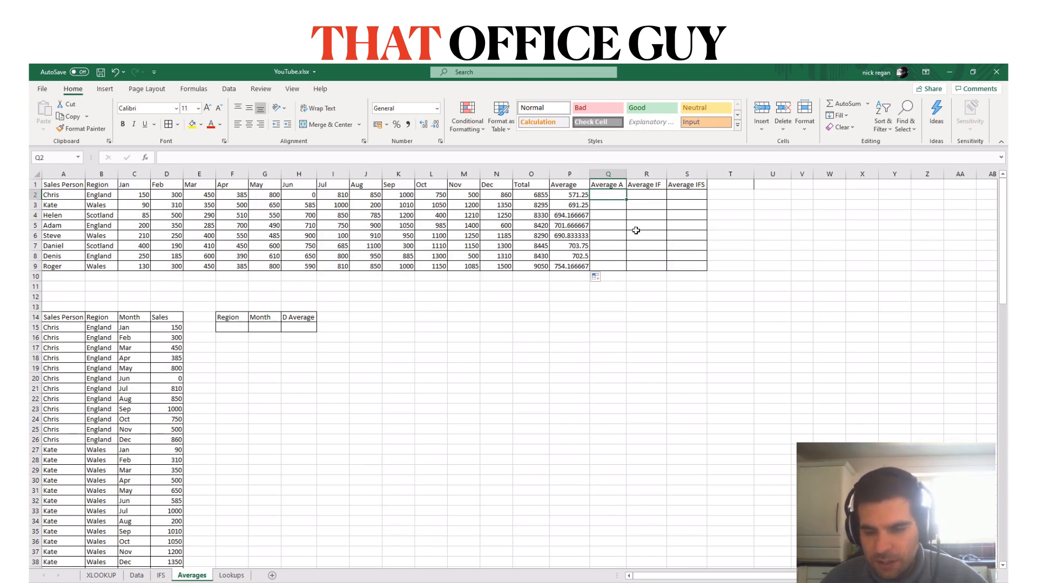
pyautogui.write('=av')
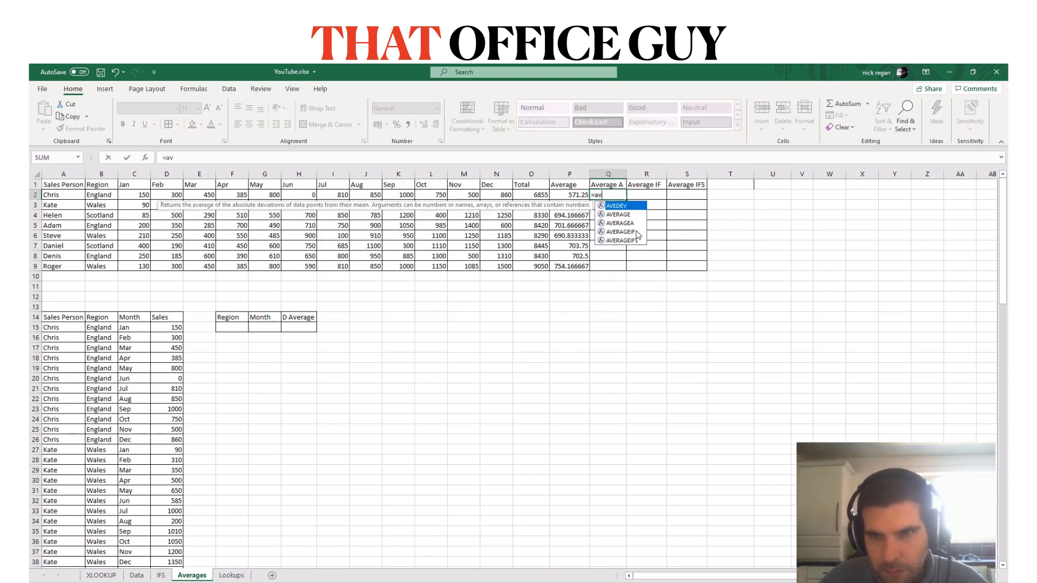
pyautogui.write('erage')
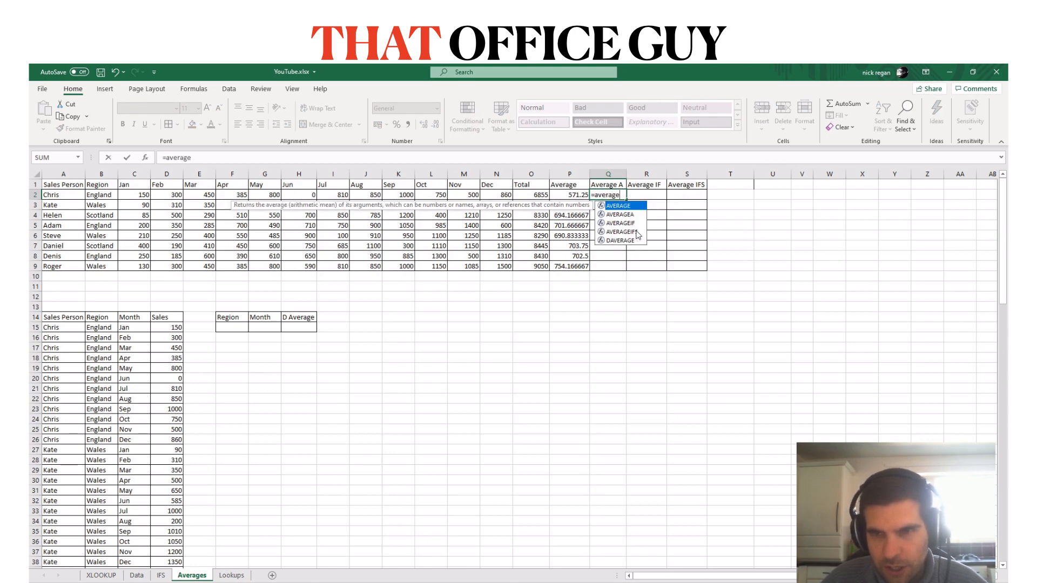
pyautogui.write('a(')
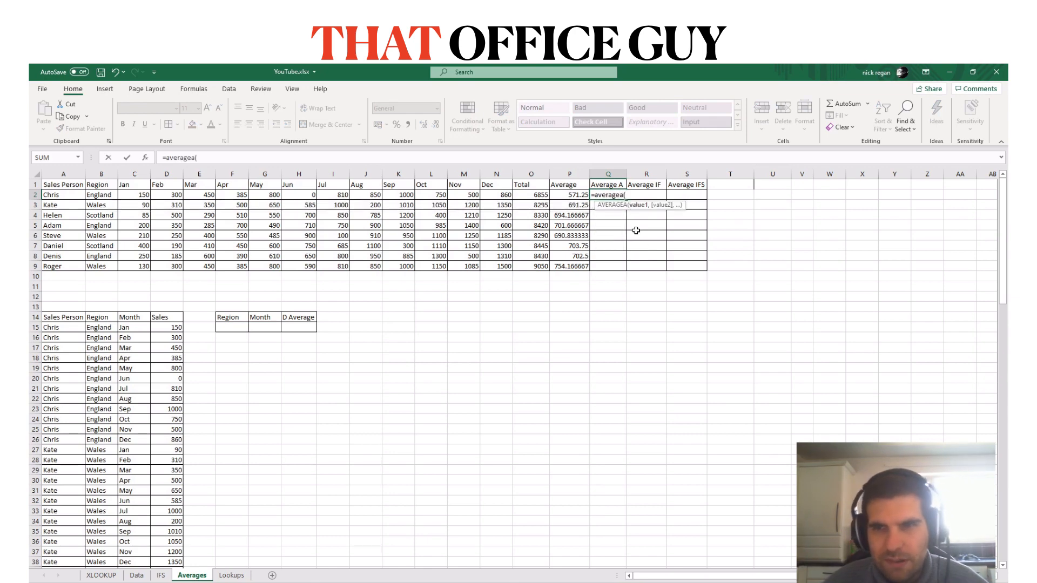
pyautogui.moveTo(132, 195); pyautogui.dragTo(500, 197)
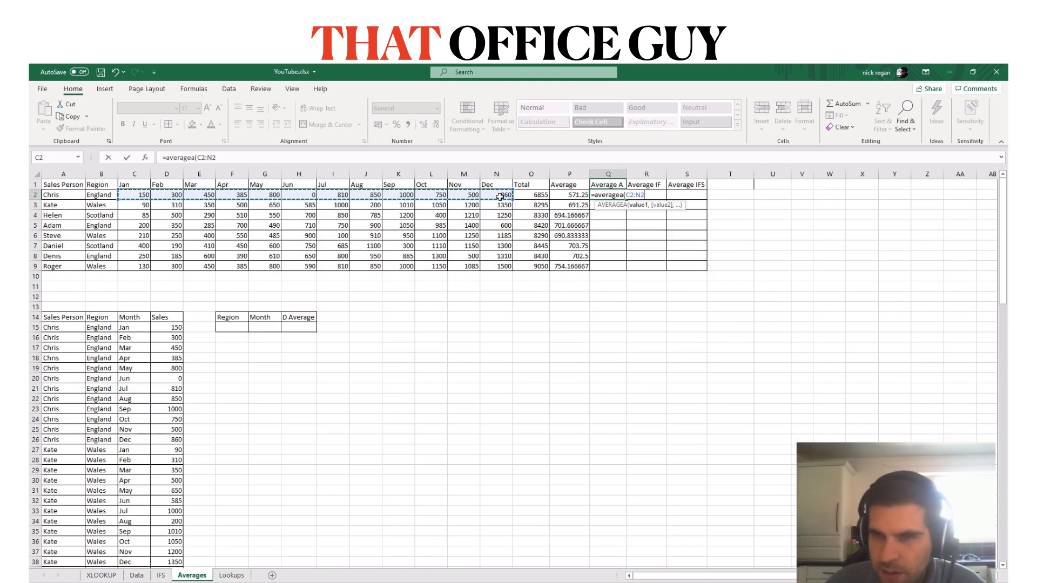
pyautogui.press('Return')
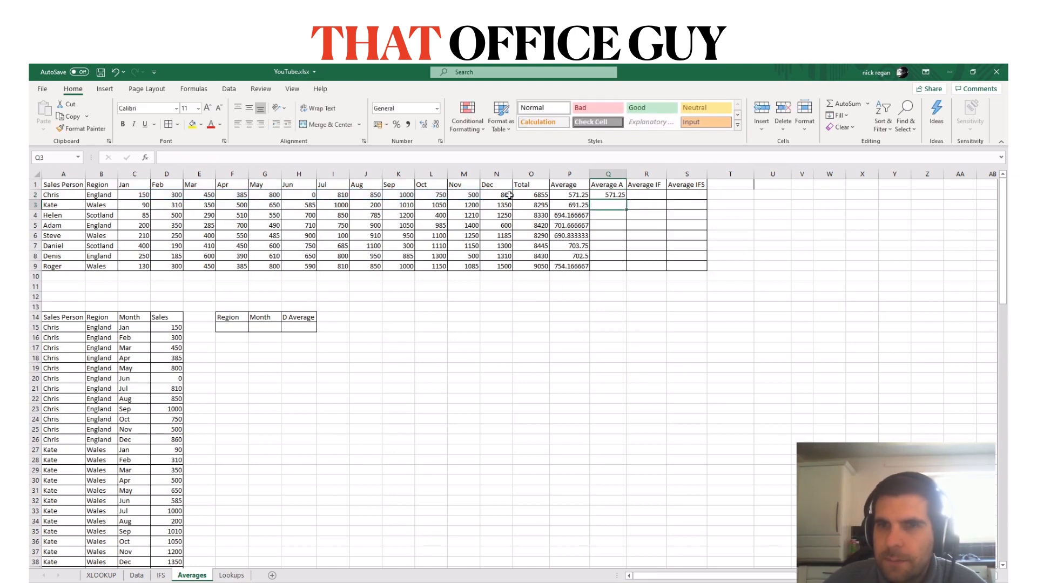
pyautogui.click(612, 196)
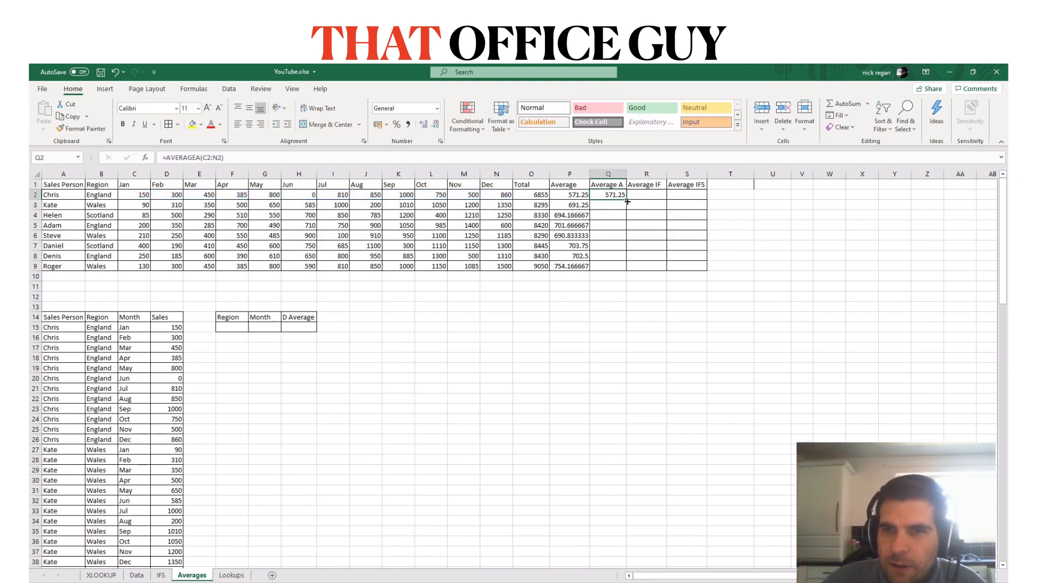
pyautogui.doubleClick(627, 202)
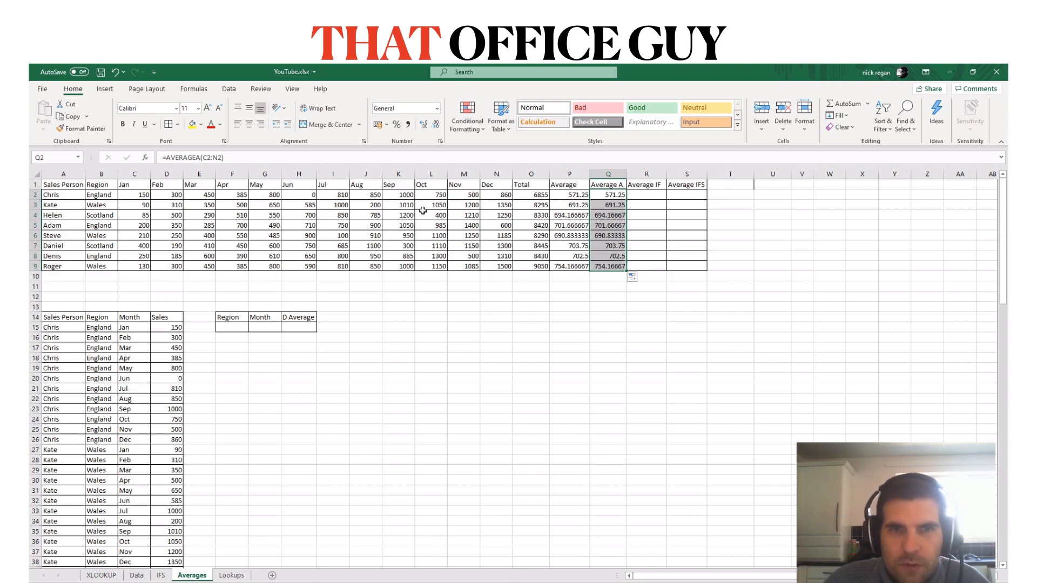
# Replace the June sales figure in H2 with the text N/A.
pyautogui.click(303, 197)
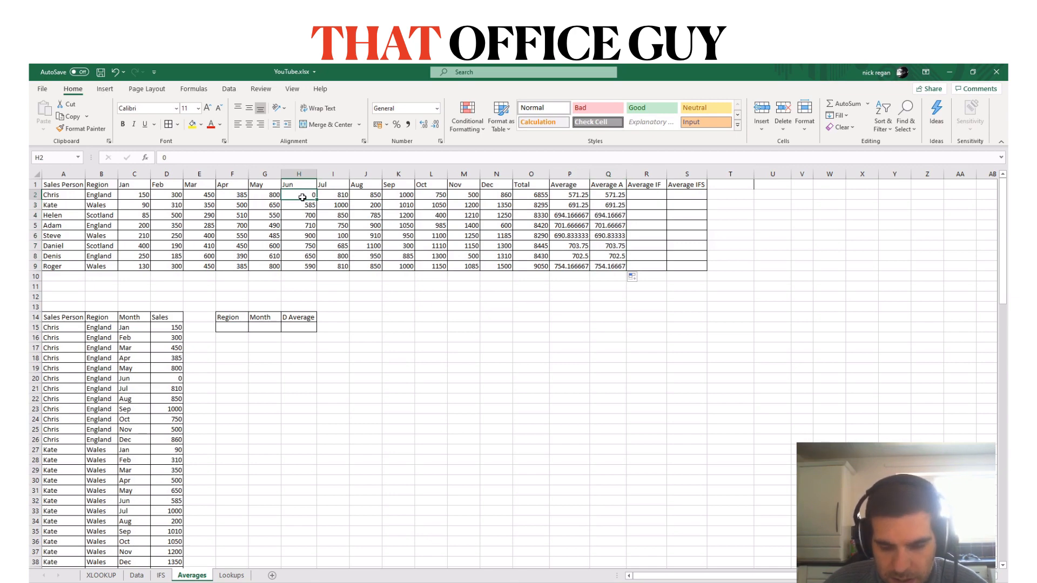
pyautogui.write('N/A')
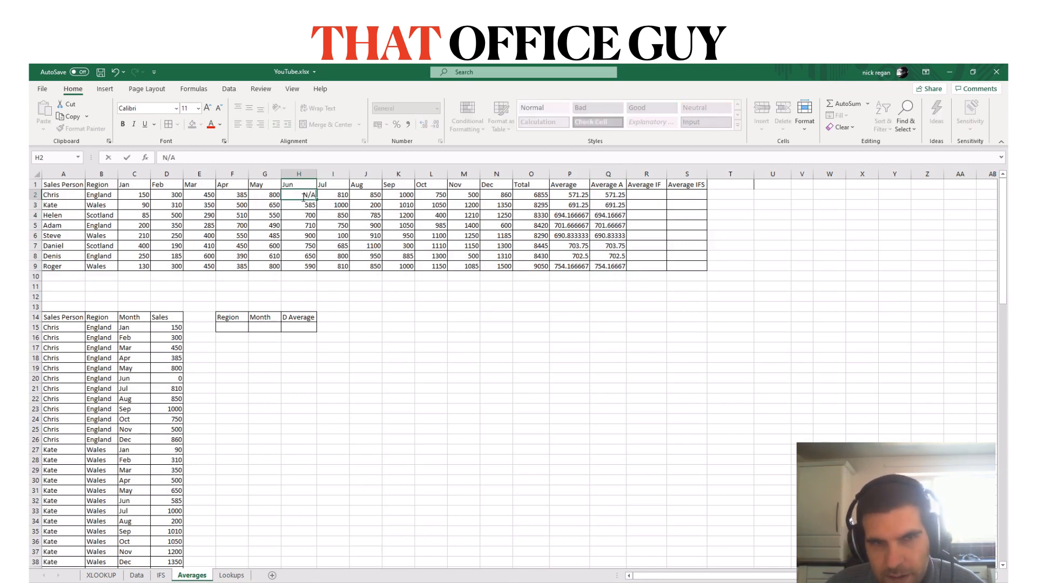
pyautogui.press('Return')
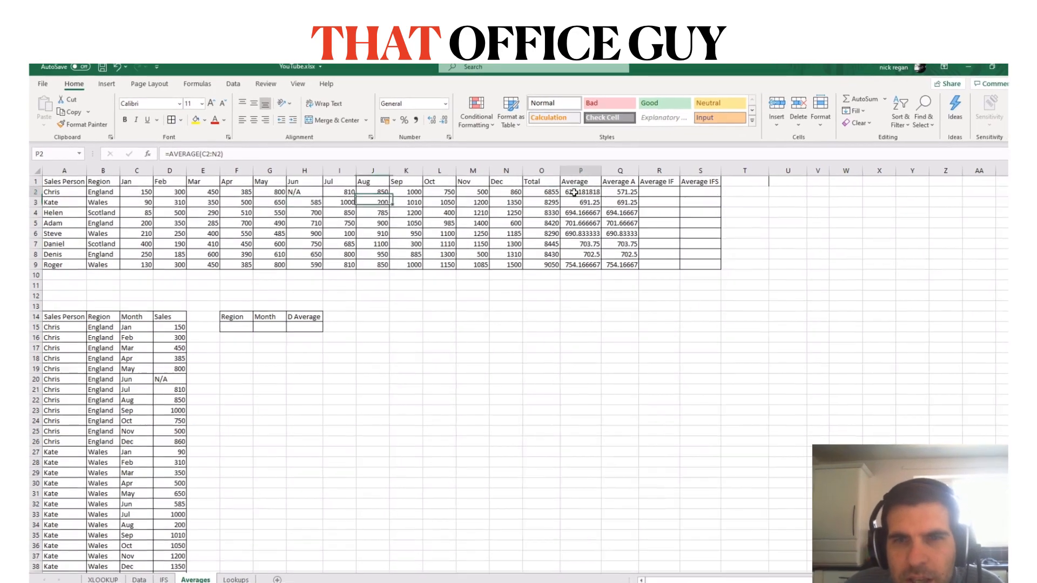
# Compare the AVERAGE and AVERAGEA results in row 2 against the monthly sales cells each one counts.
pyautogui.click(574, 192)
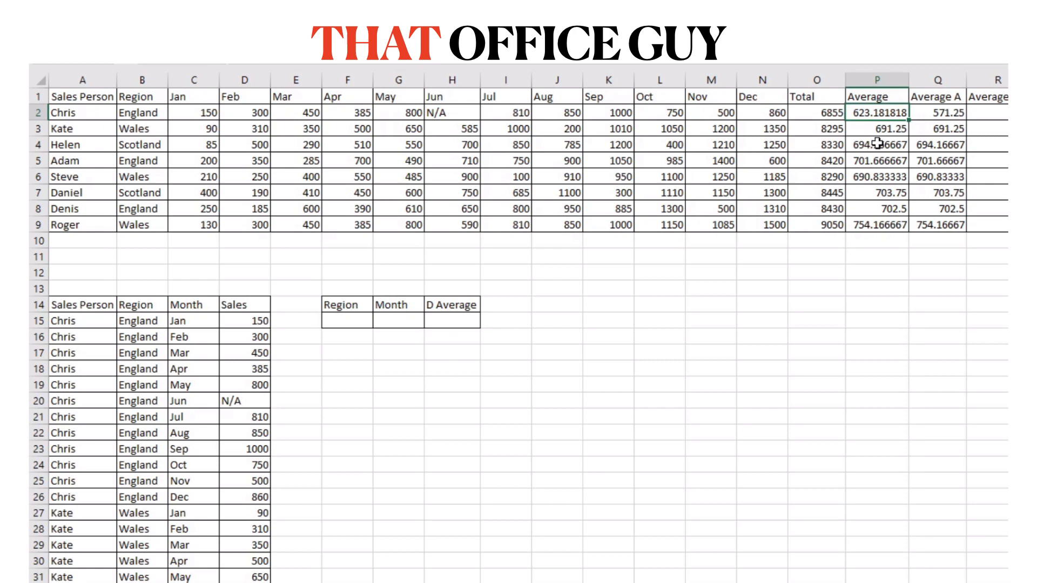
pyautogui.moveTo(202, 113); pyautogui.dragTo(413, 111)
pyautogui.keyDown('ctrl'); pyautogui.moveTo(482, 111); pyautogui.dragTo(786, 114); pyautogui.keyUp('ctrl')
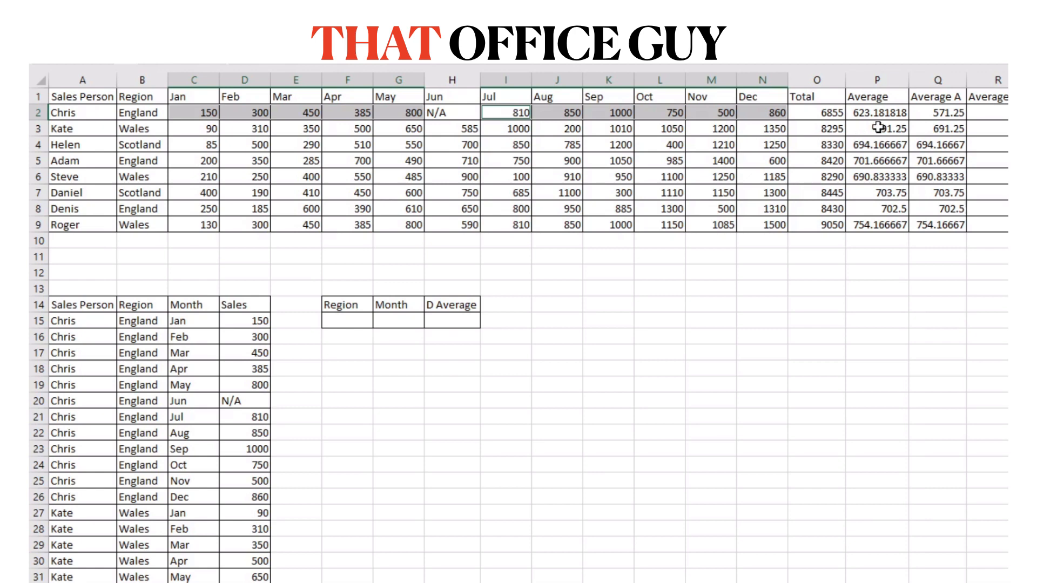
pyautogui.click(936, 116)
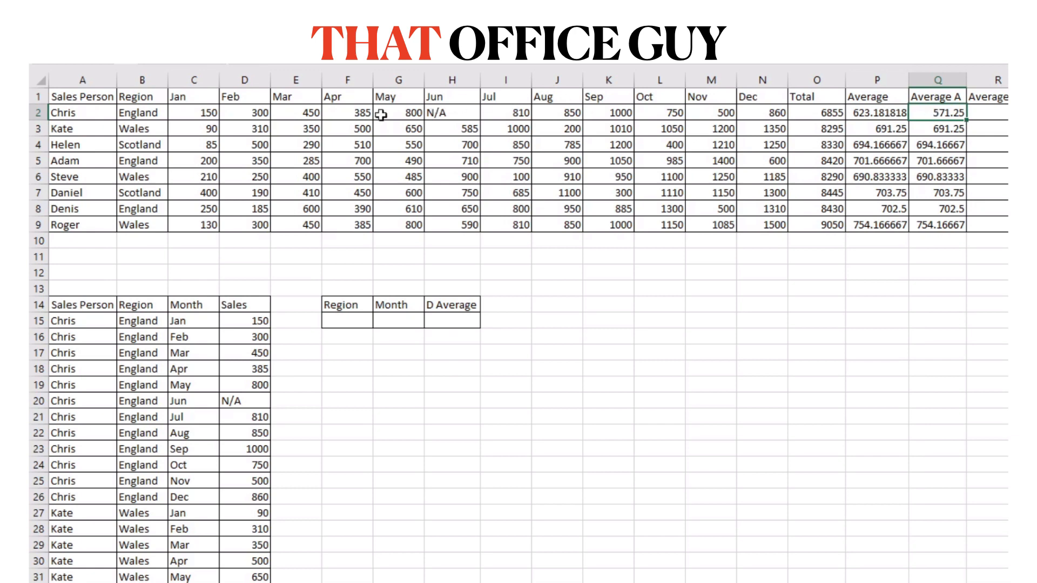
pyautogui.click(196, 112)
pyautogui.moveTo(196, 113); pyautogui.dragTo(752, 113)
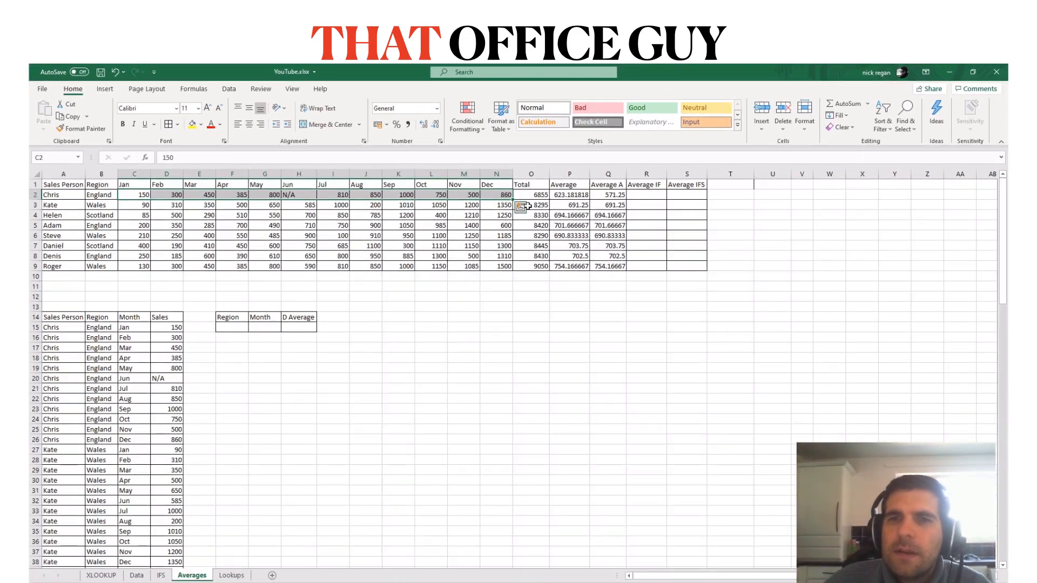
pyautogui.click(558, 196)
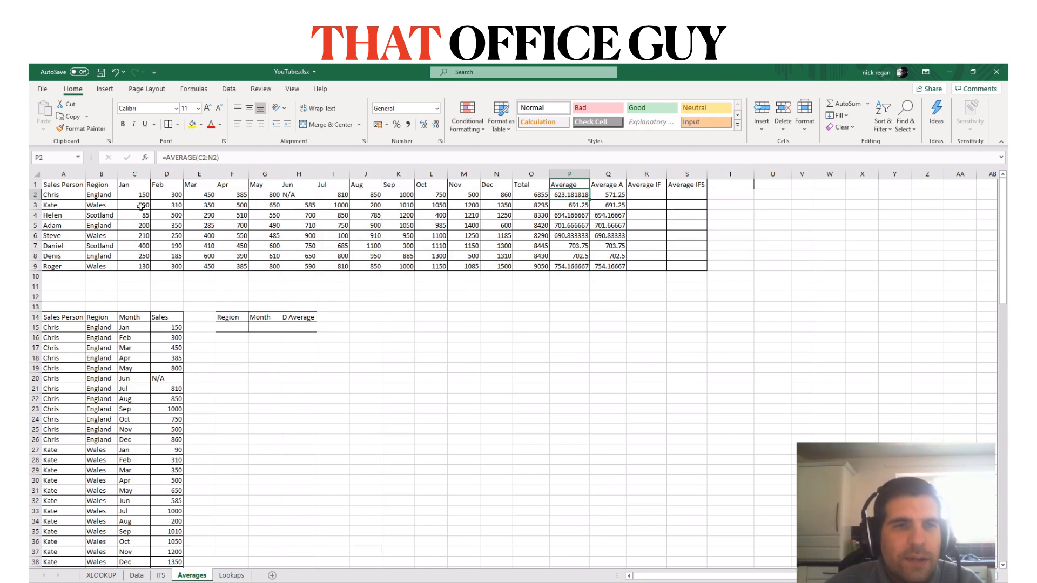
pyautogui.moveTo(135, 206); pyautogui.dragTo(274, 205)
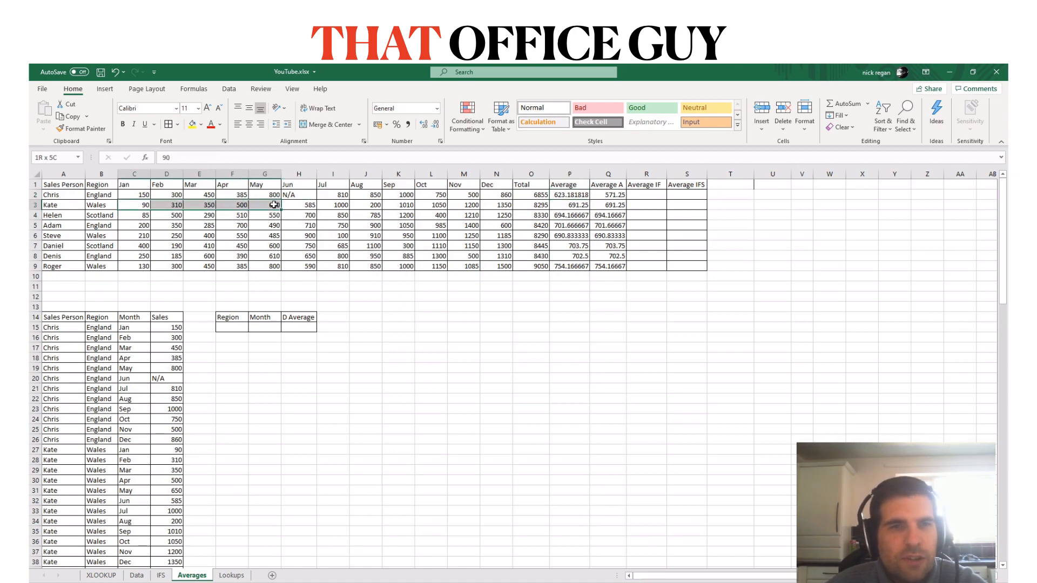
pyautogui.moveTo(274, 205); pyautogui.dragTo(274, 204)
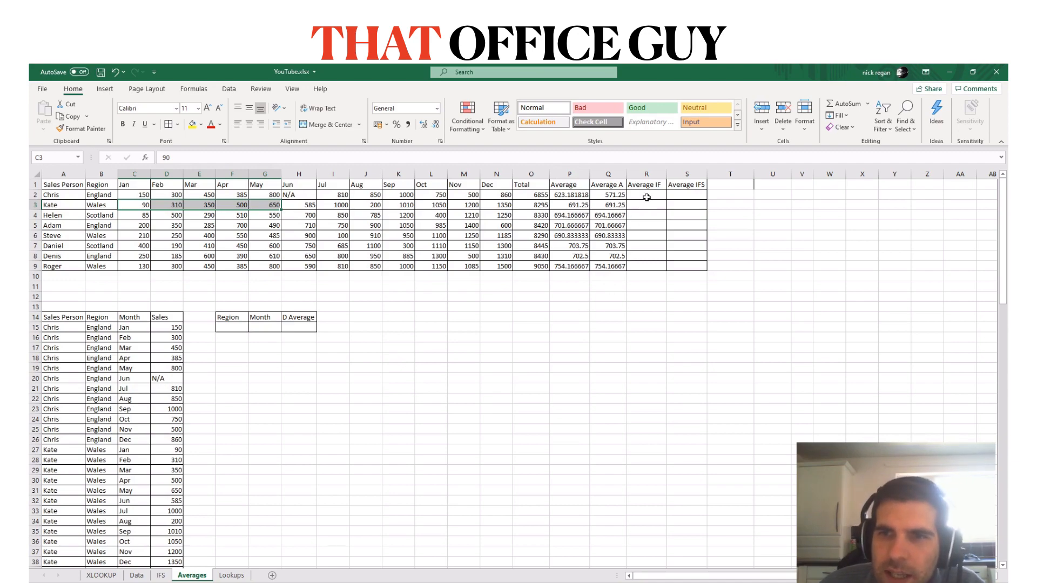
# Write =AVERAGEIF(B2:B9,B2,O2:O9) in R2 under Average IF to average the totals for the row's region.
pyautogui.click(645, 196)
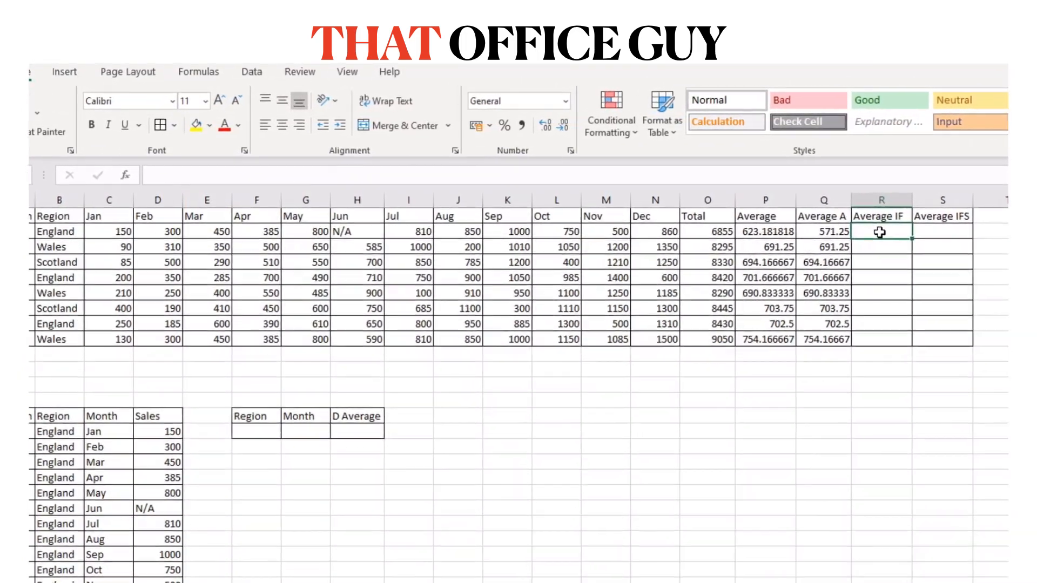
pyautogui.write('=aver')
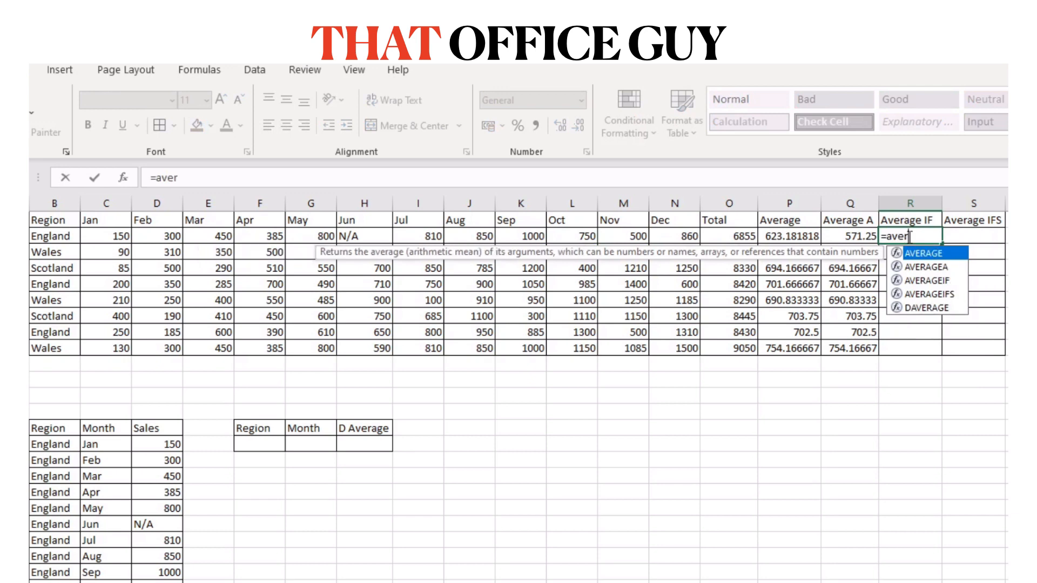
pyautogui.write('ageif')
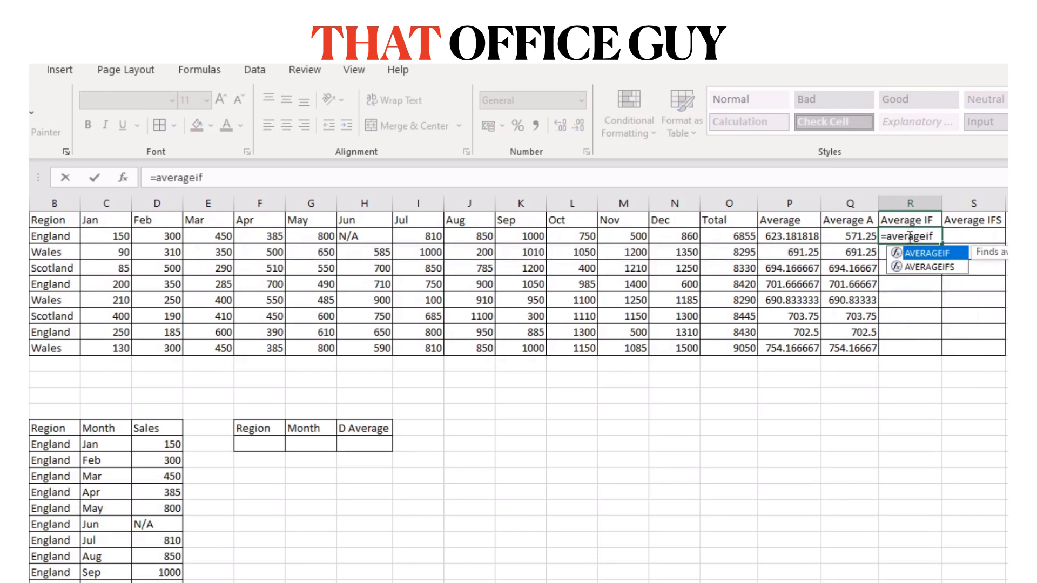
pyautogui.write('(')
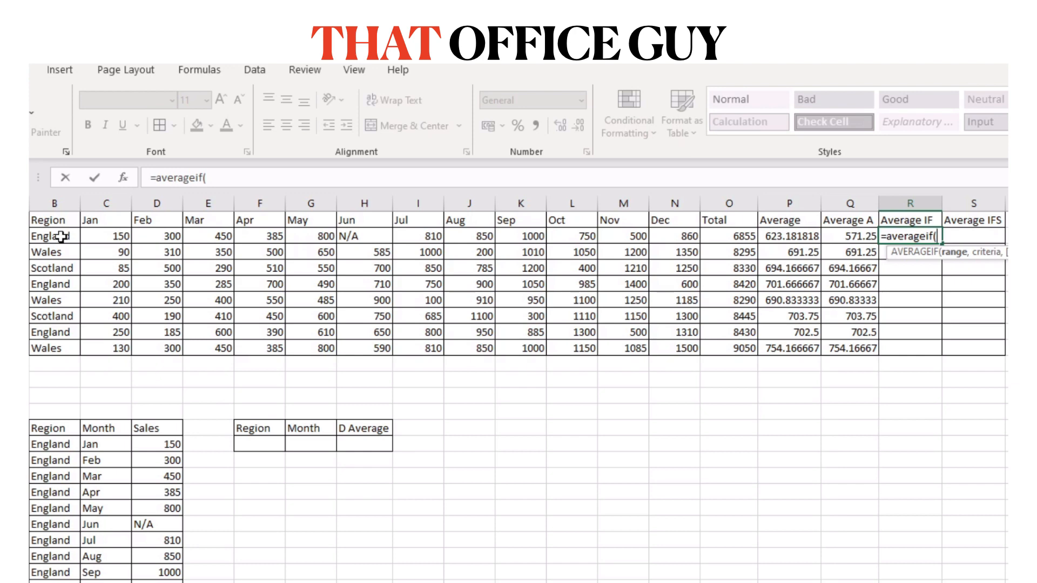
pyautogui.moveTo(61, 236); pyautogui.dragTo(59, 346)
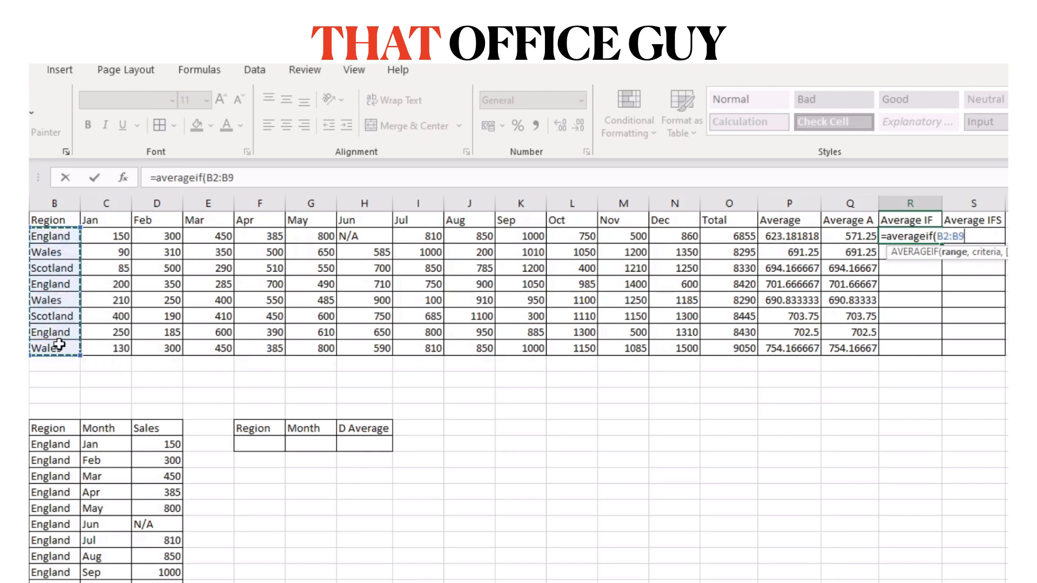
pyautogui.write(',')
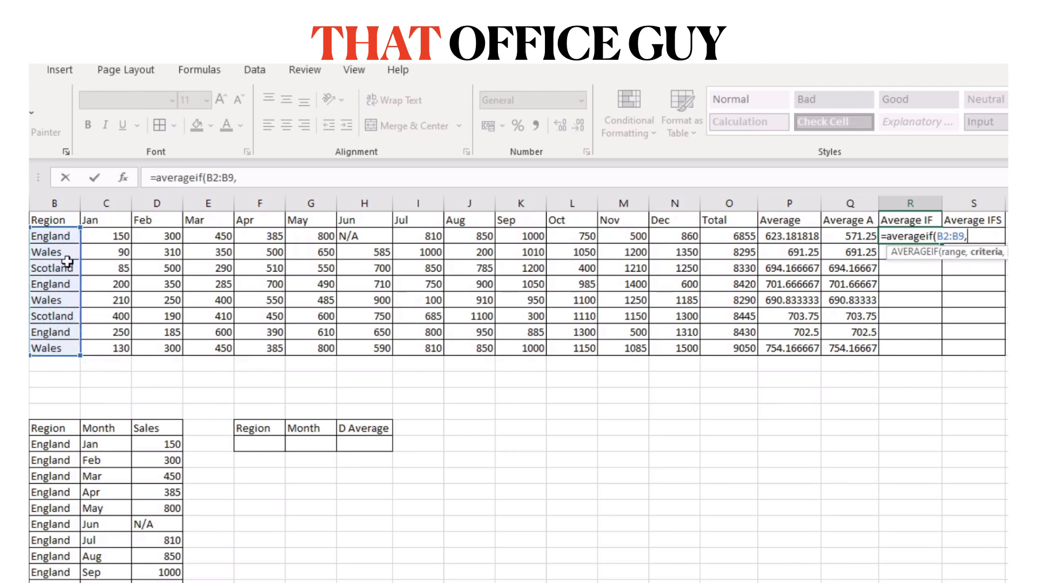
pyautogui.click(60, 238)
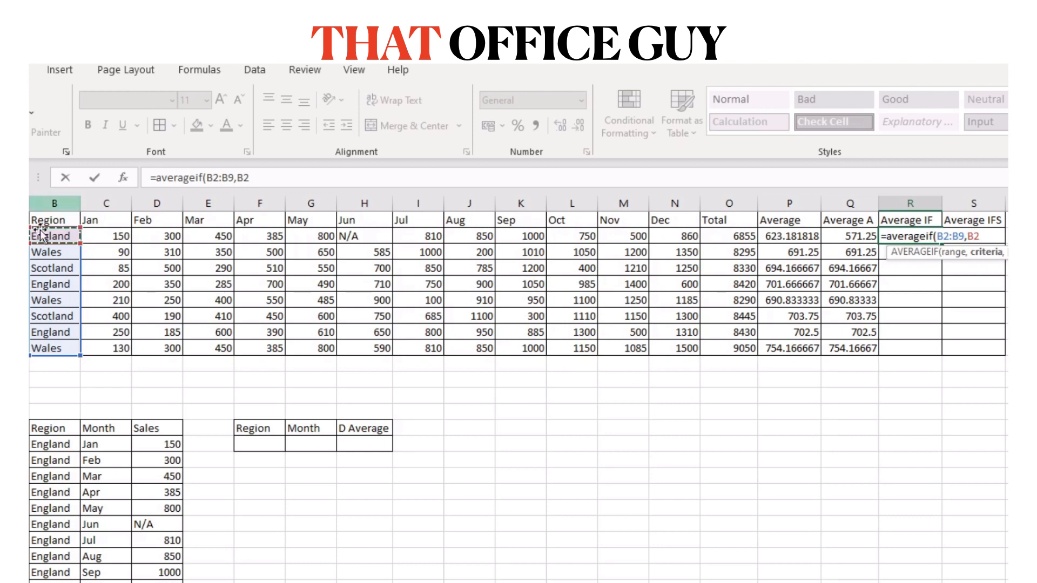
pyautogui.write(',')
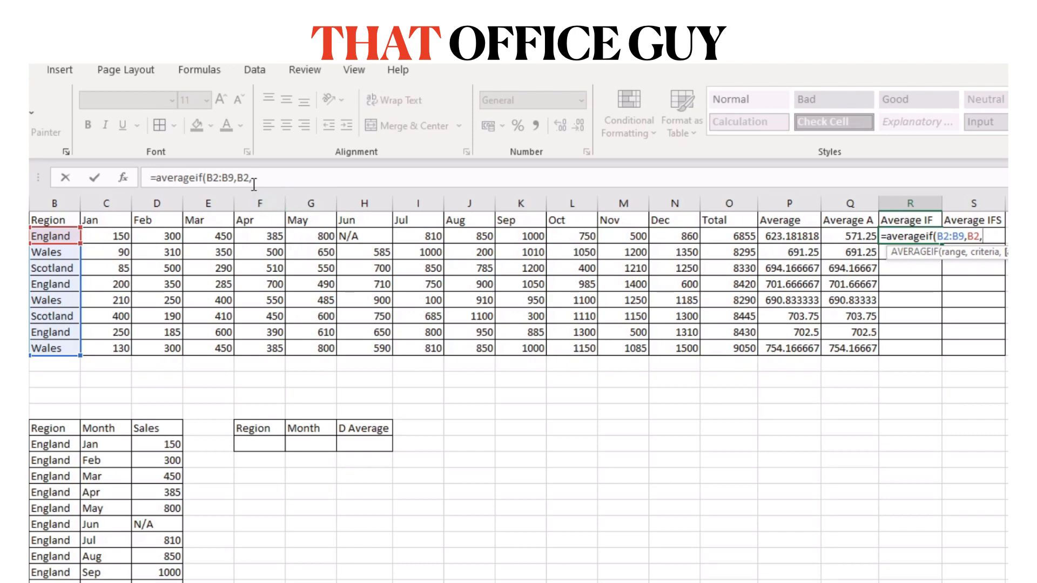
pyautogui.moveTo(707, 236); pyautogui.dragTo(714, 350)
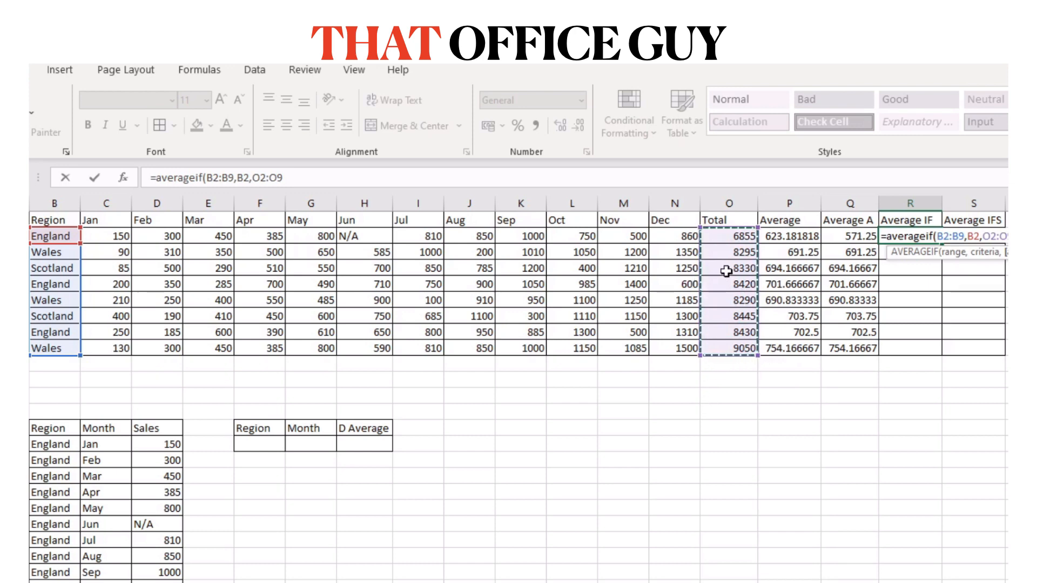
pyautogui.write(')')
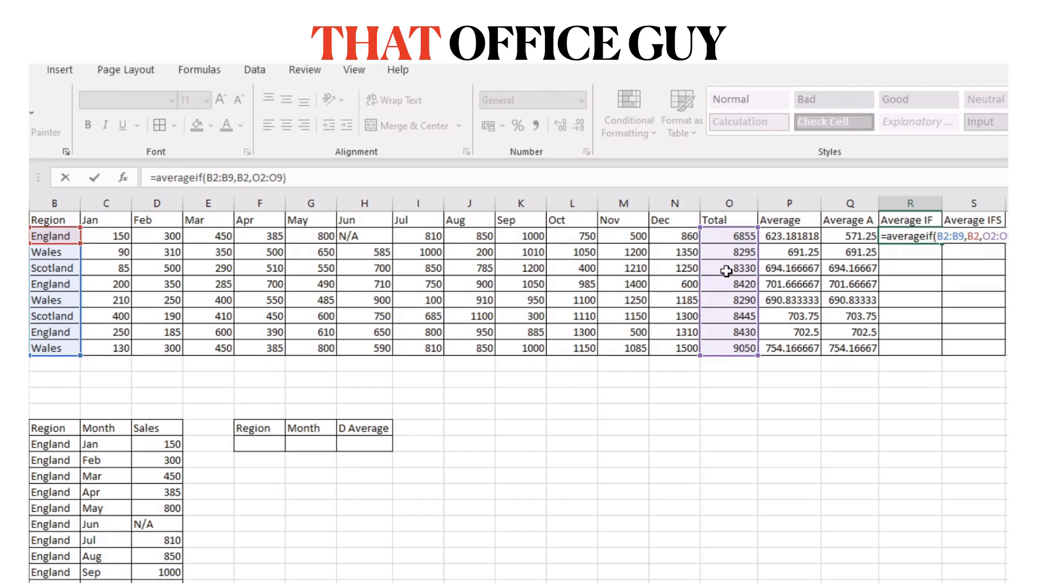
# Make the AVERAGEIF ranges absolute as $B$2:$B$9 and $O$2:$O$9, then fill the formula down to R9.
pyautogui.click(274, 177)
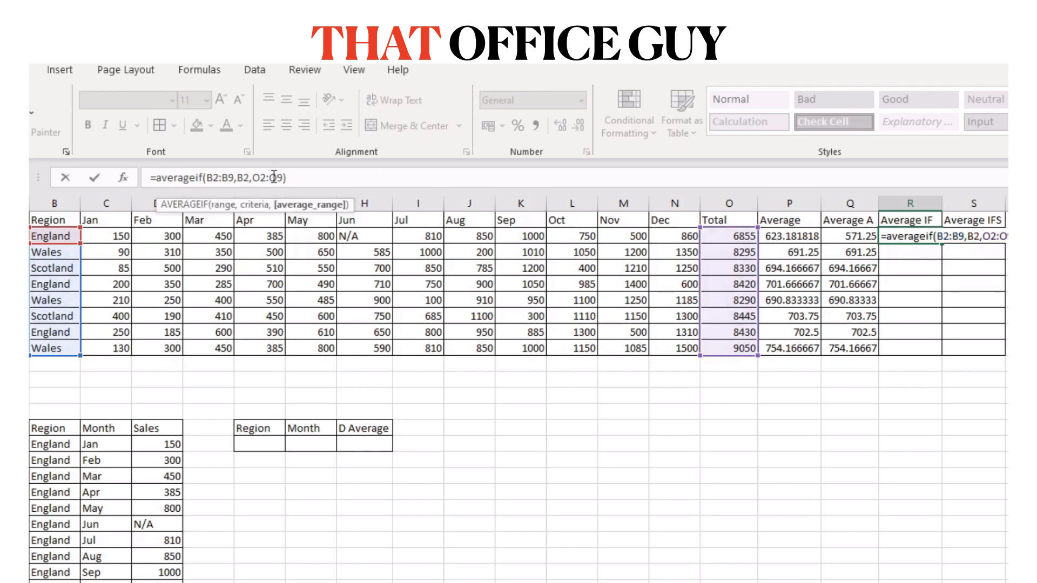
pyautogui.press('F4')
pyautogui.click(262, 178)
pyautogui.press('F4')
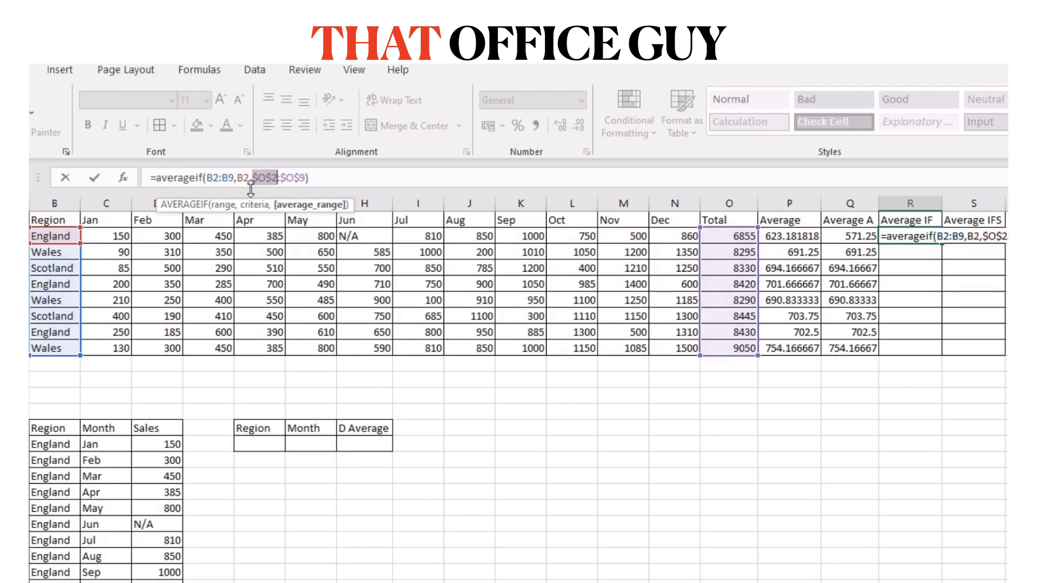
pyautogui.click(226, 178)
pyautogui.press('F4')
pyautogui.click(213, 178)
pyautogui.press('F4')
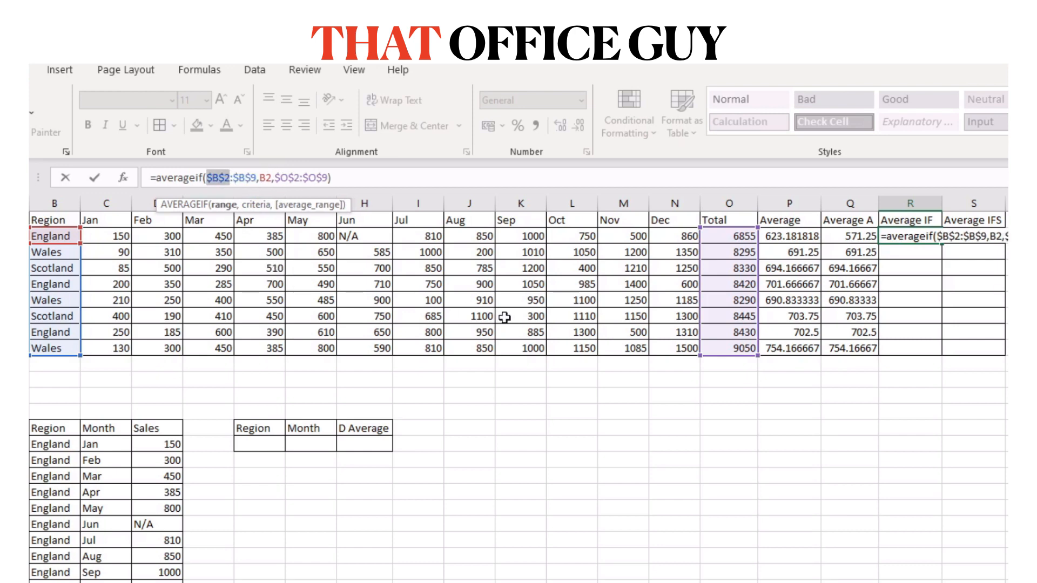
pyautogui.press('Return')
pyautogui.click(918, 236)
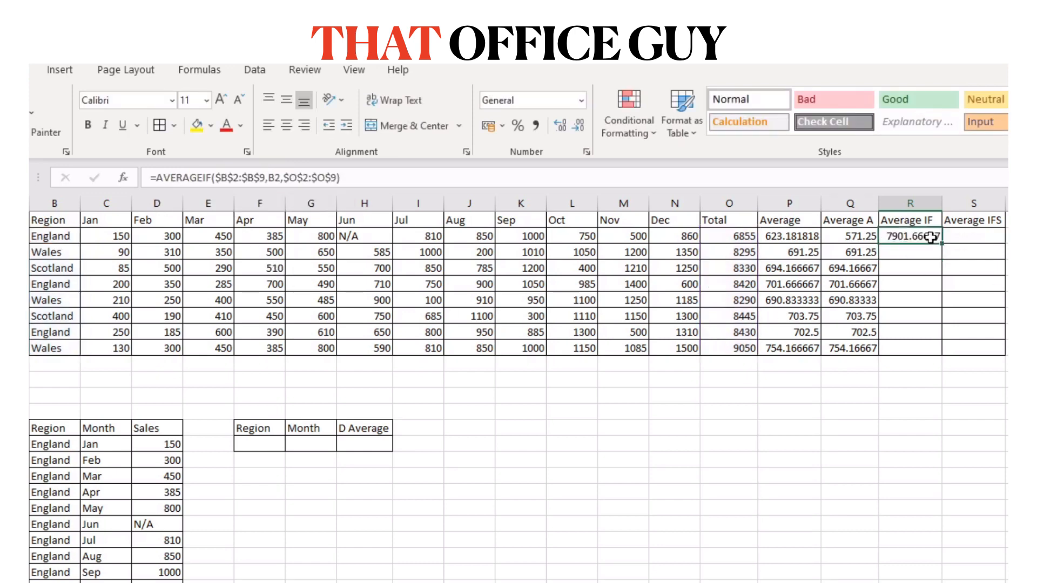
pyautogui.doubleClick(941, 244)
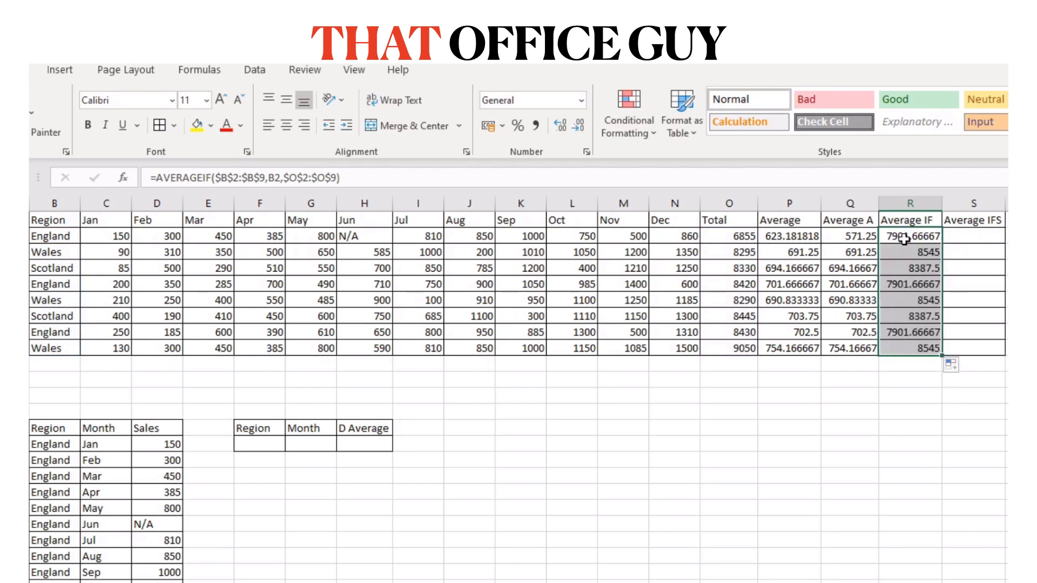
# Compare the Average IF results in R2:R9 with the regions listed in column B.
pyautogui.click(67, 238)
pyautogui.click(67, 253)
pyautogui.click(68, 268)
pyautogui.click(68, 284)
pyautogui.moveTo(901, 238); pyautogui.dragTo(919, 346)
# Start an AVERAGEIFS formula in S2 that averages O2:O9, with B2:B9 matching B2 as the first criterion.
pyautogui.click(979, 236)
pyautogui.write('=')
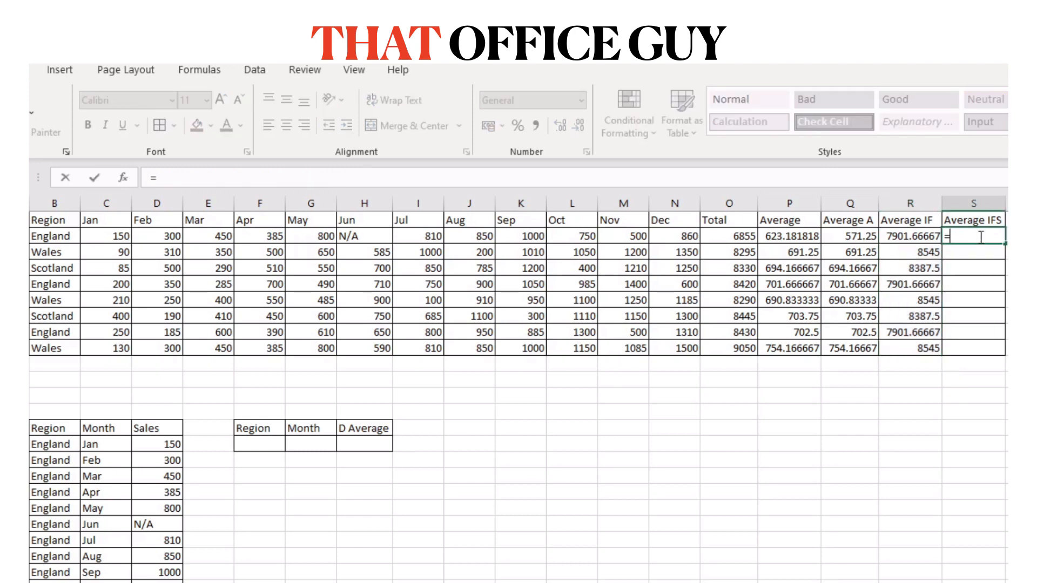
pyautogui.write('averag')
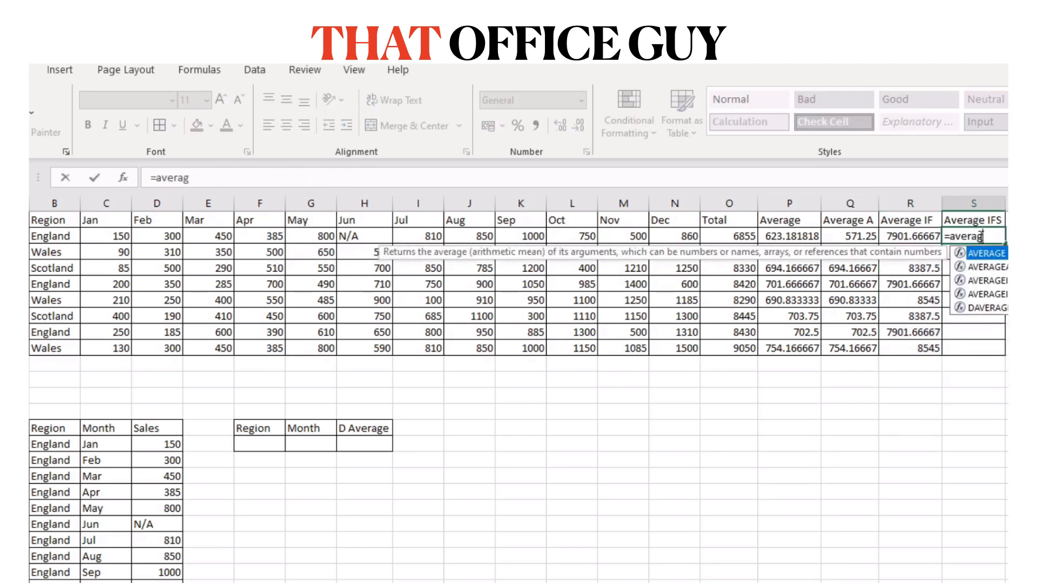
pyautogui.write('eifs(')
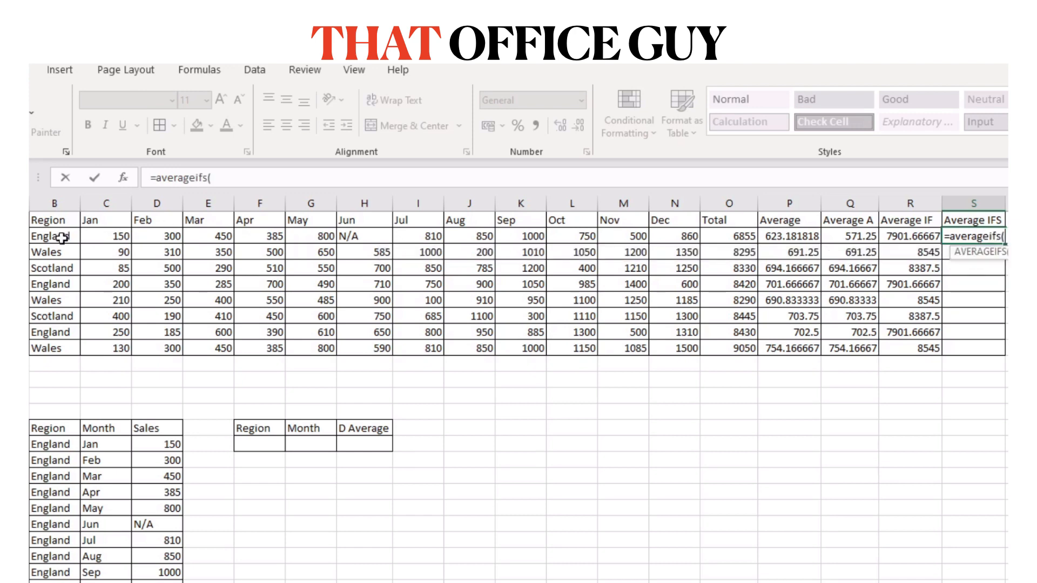
pyautogui.moveTo(714, 236); pyautogui.dragTo(723, 351)
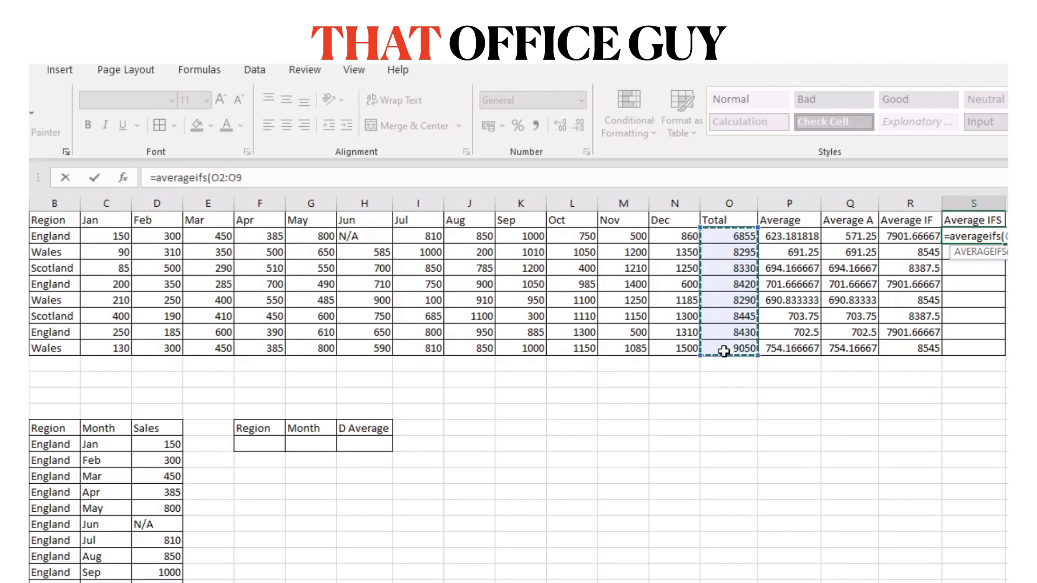
pyautogui.write(',')
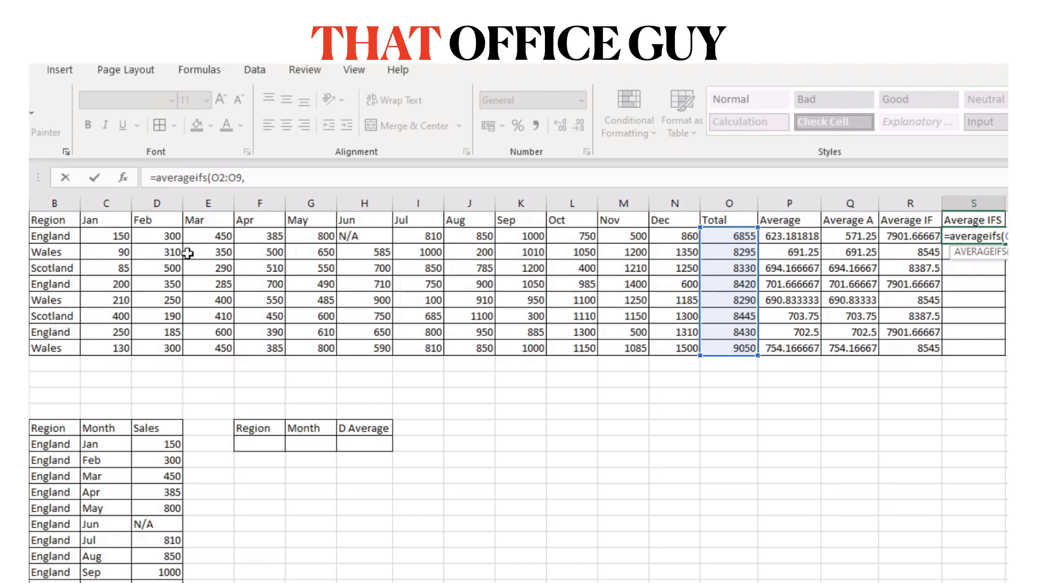
pyautogui.moveTo(59, 244); pyautogui.dragTo(71, 343)
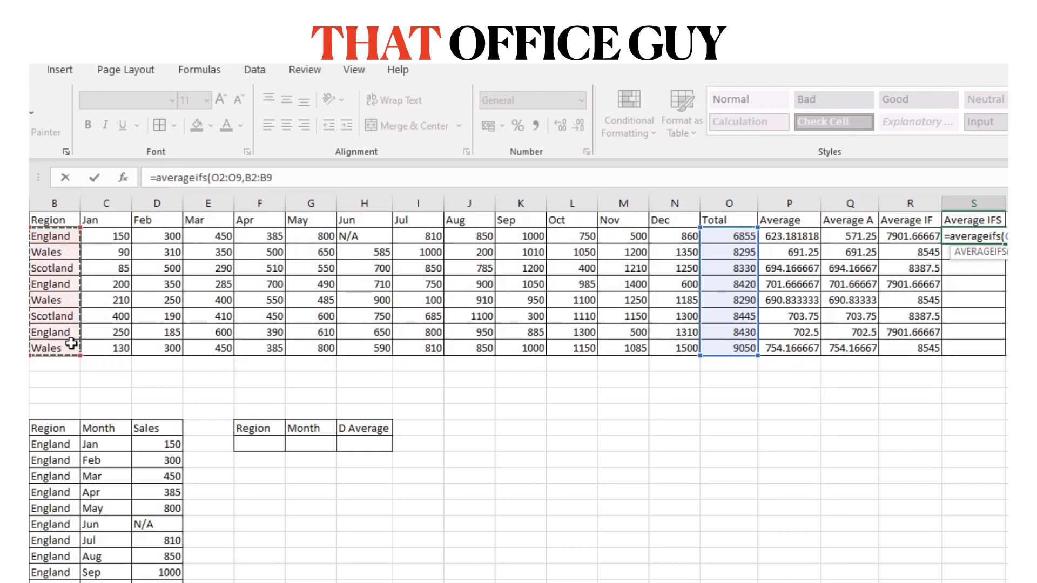
pyautogui.write(',')
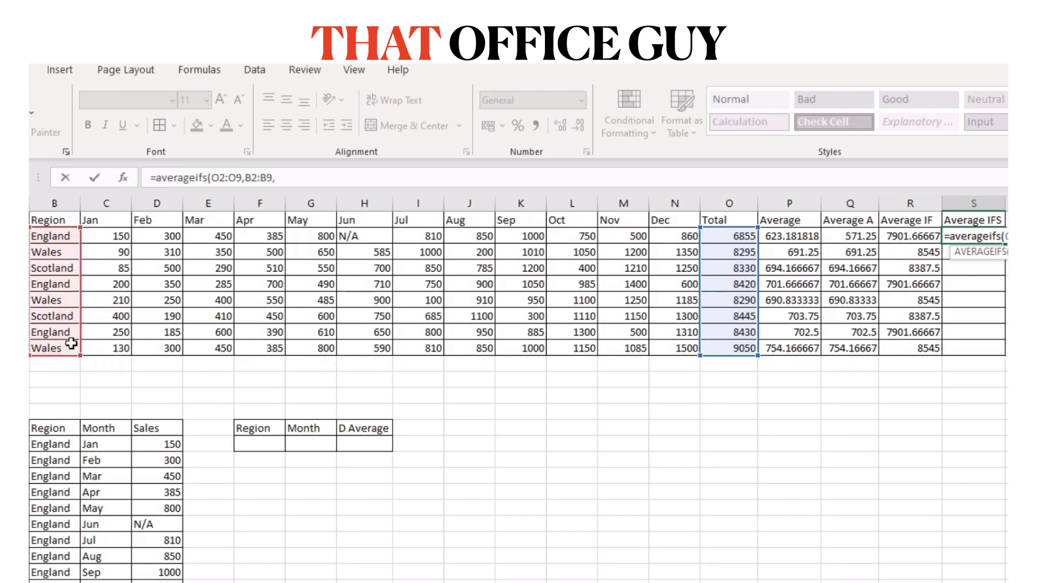
pyautogui.click(48, 236)
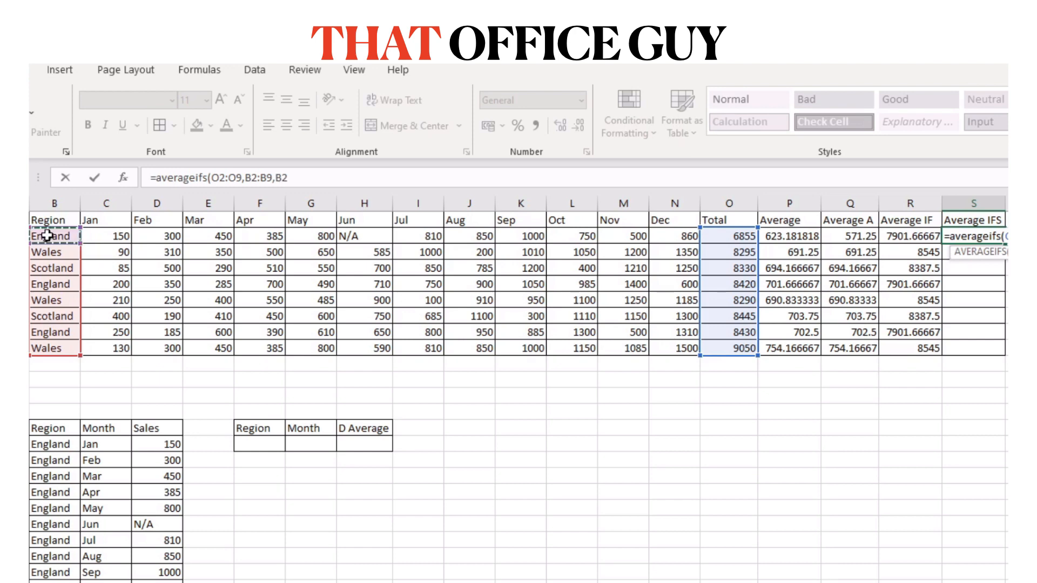
# Add the second criterion O2:O9,">=8000" to the AVERAGEIFS formula and fill it down to S9.
pyautogui.write(',')
pyautogui.moveTo(743, 237); pyautogui.dragTo(746, 352)
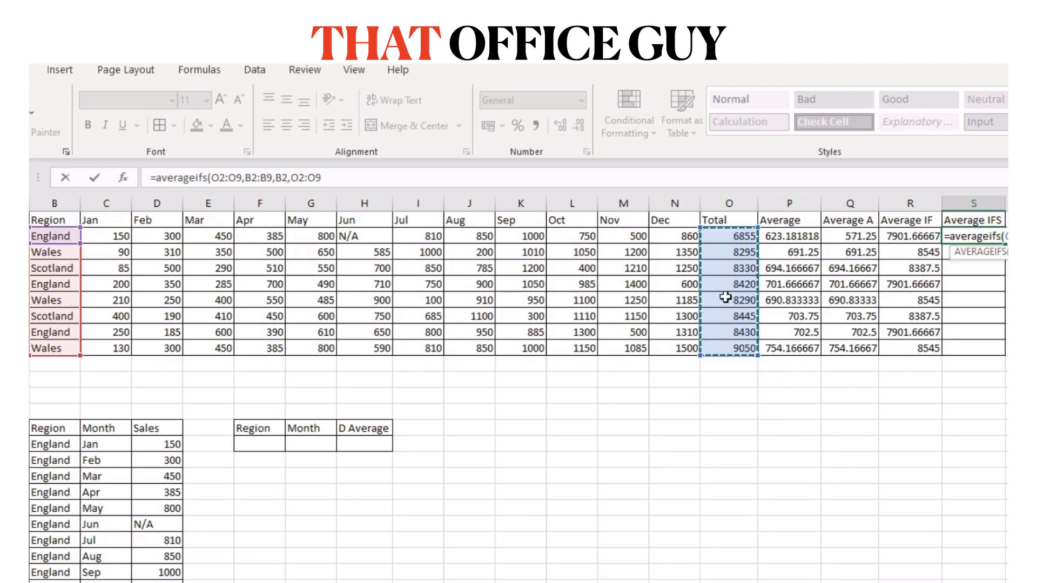
pyautogui.write(',">=8000')
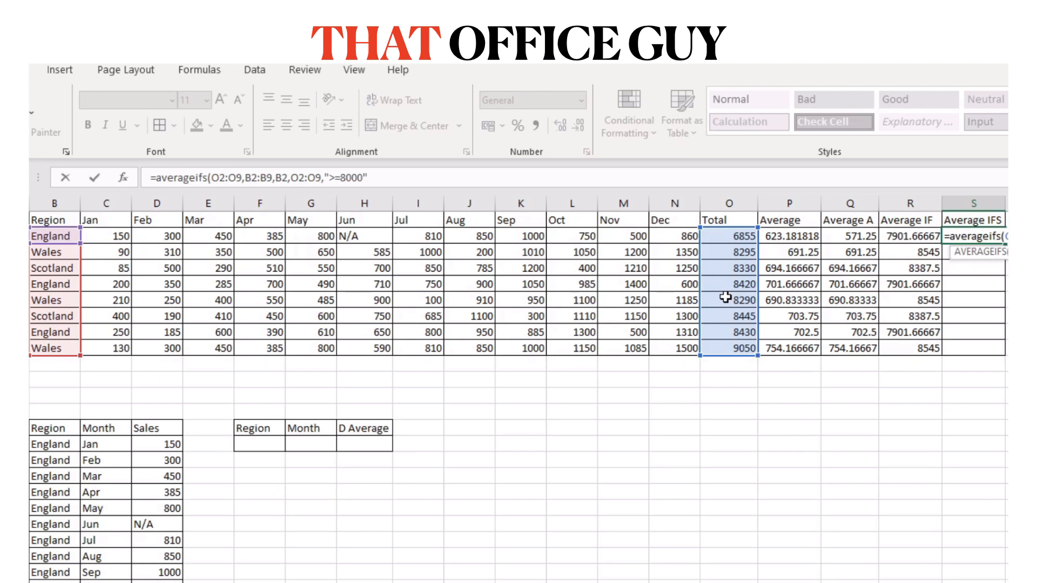
pyautogui.write(')')
pyautogui.press('Return')
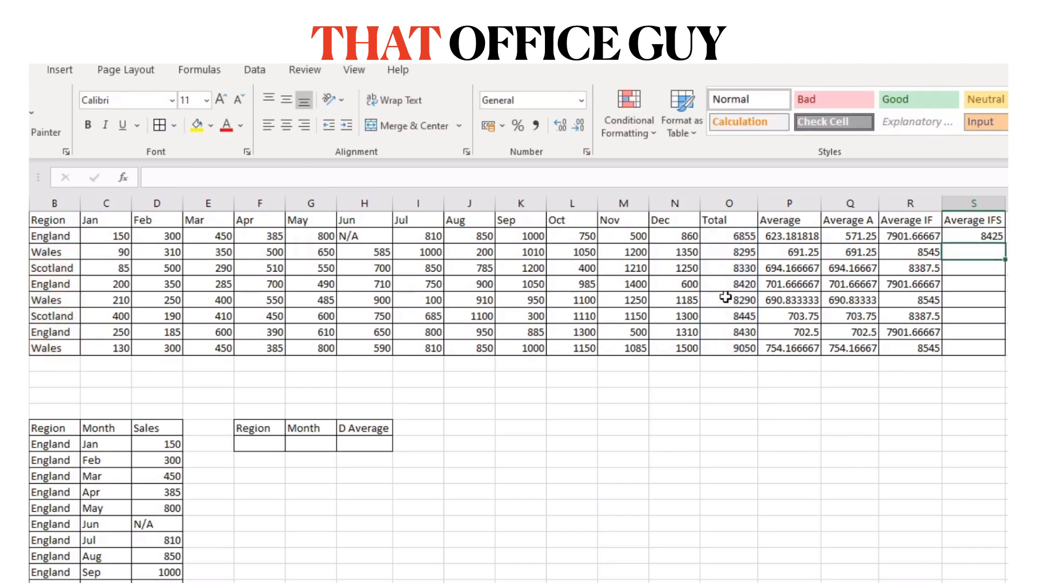
pyautogui.click(994, 236)
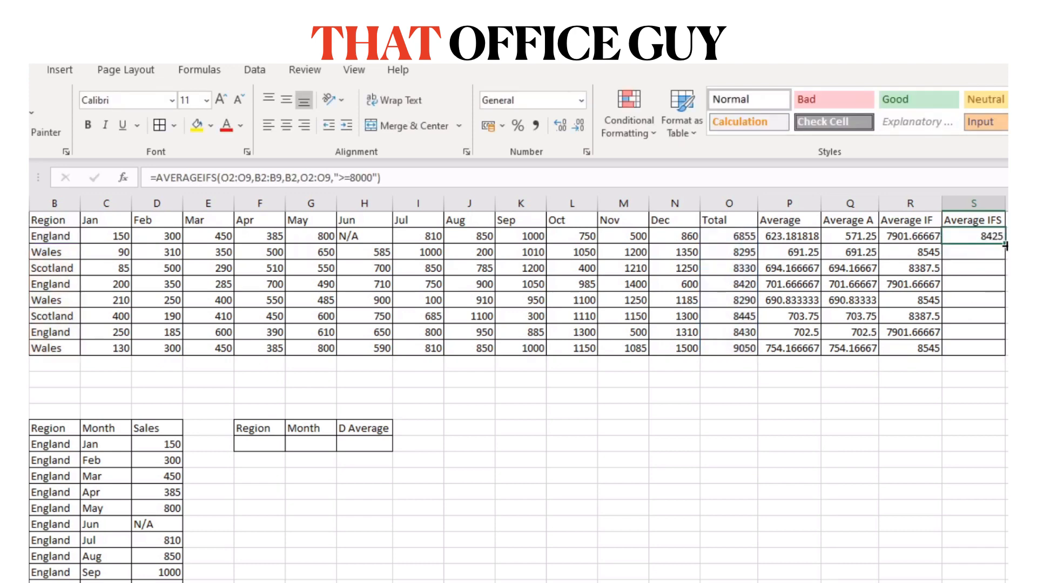
pyautogui.moveTo(1004, 244); pyautogui.dragTo(1006, 359)
# Compare the AVERAGEIF and AVERAGEIFS formulas and results in R2 and S2.
pyautogui.click(1021, 254)
pyautogui.click(1000, 235)
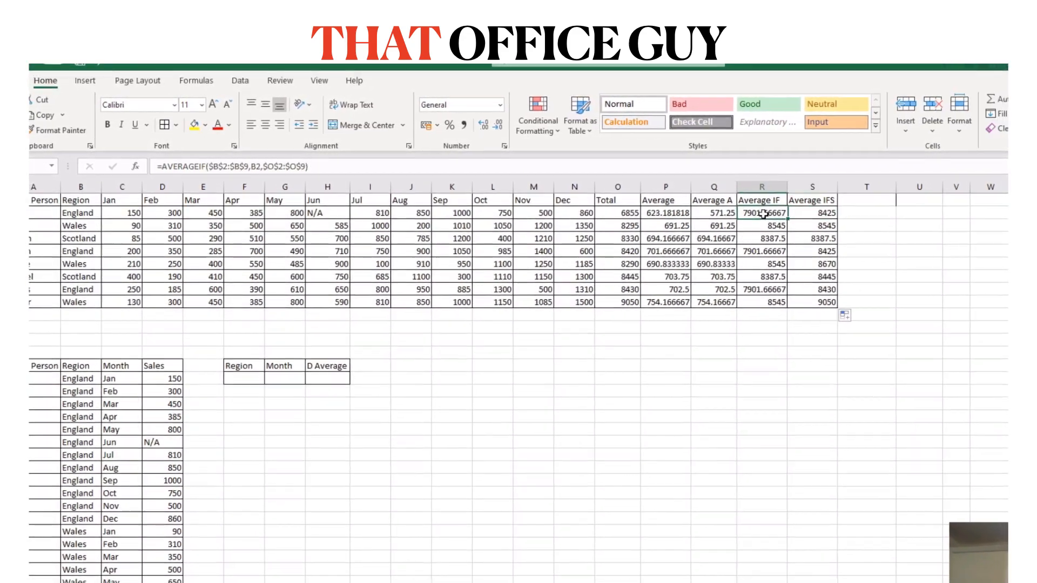
pyautogui.click(776, 216)
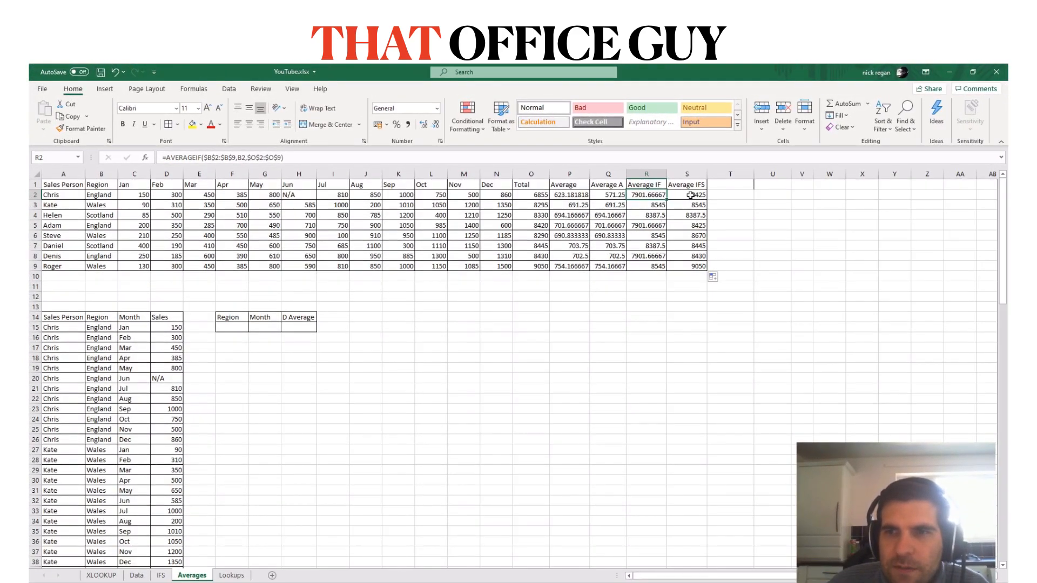
pyautogui.click(691, 195)
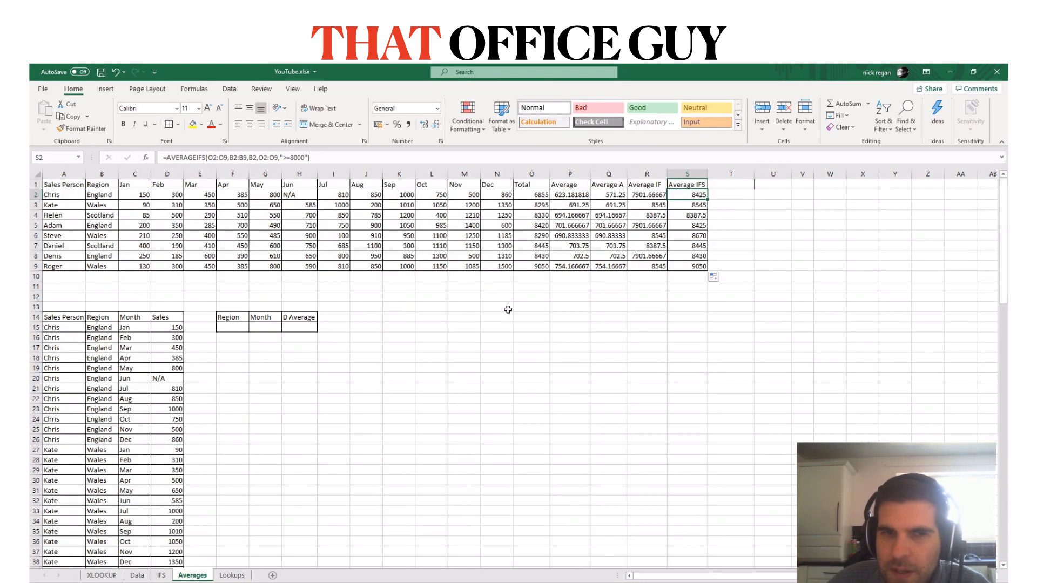
# Overwrite the June N/A sales entry in D20 of the lower table with 0.
pyautogui.click(387, 324)
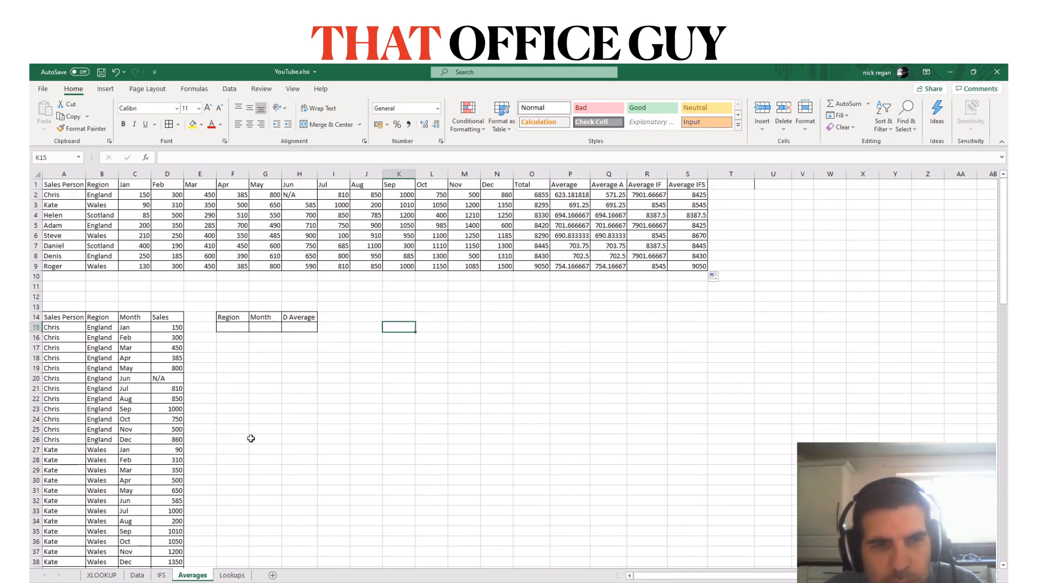
pyautogui.click(175, 392)
pyautogui.click(162, 331)
pyautogui.click(169, 381)
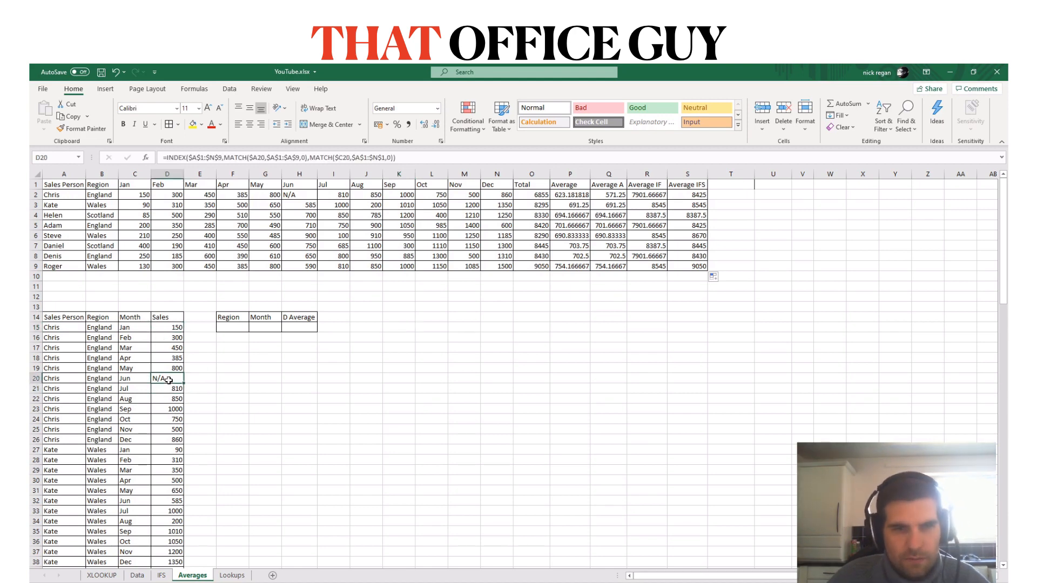
pyautogui.write('0')
pyautogui.press('Return')
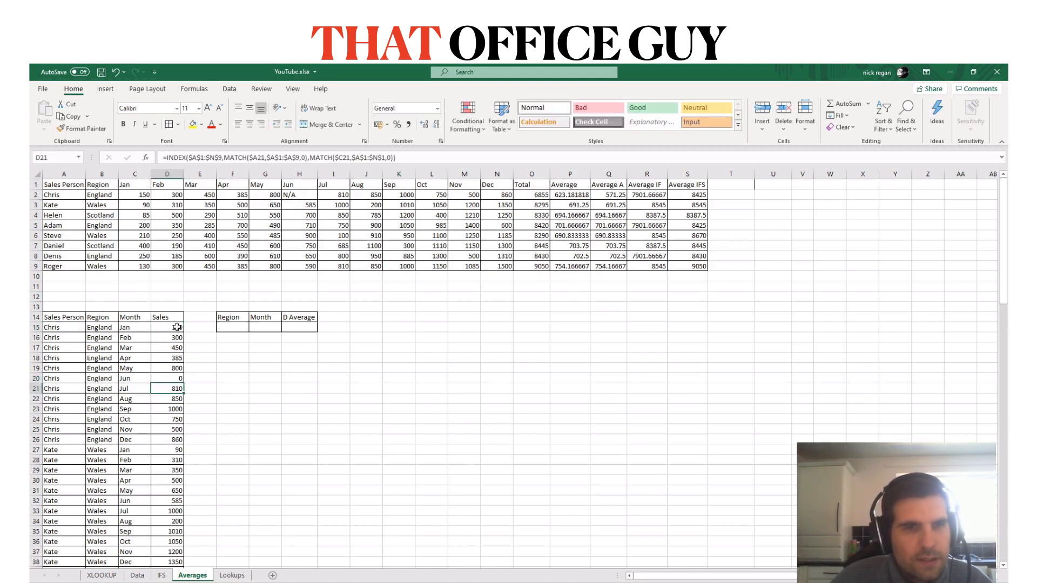
pyautogui.click(230, 348)
pyautogui.click(236, 324)
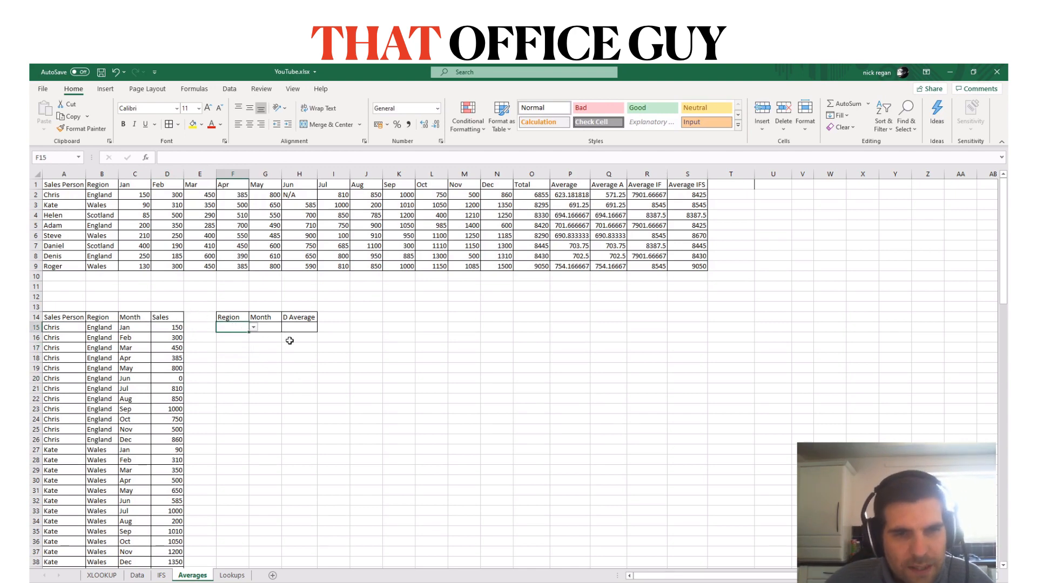
pyautogui.click(311, 346)
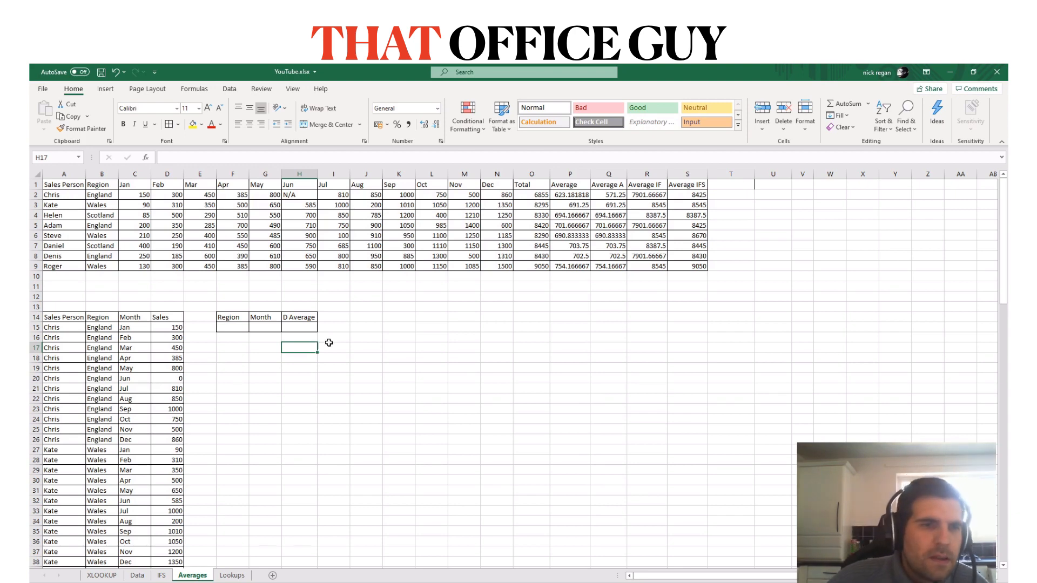
# Compare the layouts of the upper and lower sales tables, examining the lower table's Sales Person, Region, Month and Sales columns.
pyautogui.moveTo(74, 317); pyautogui.dragTo(183, 381)
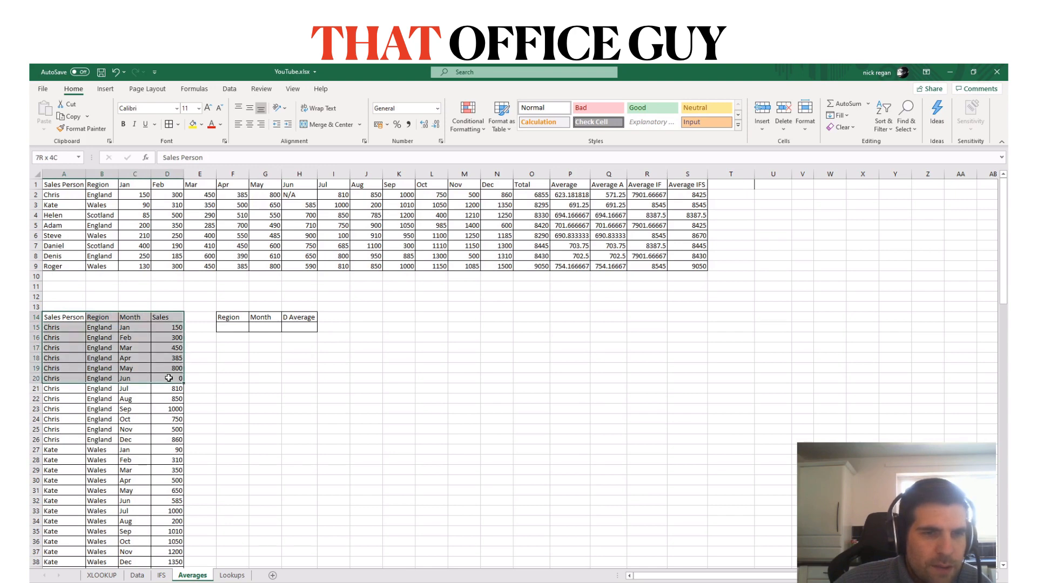
pyautogui.click(212, 335)
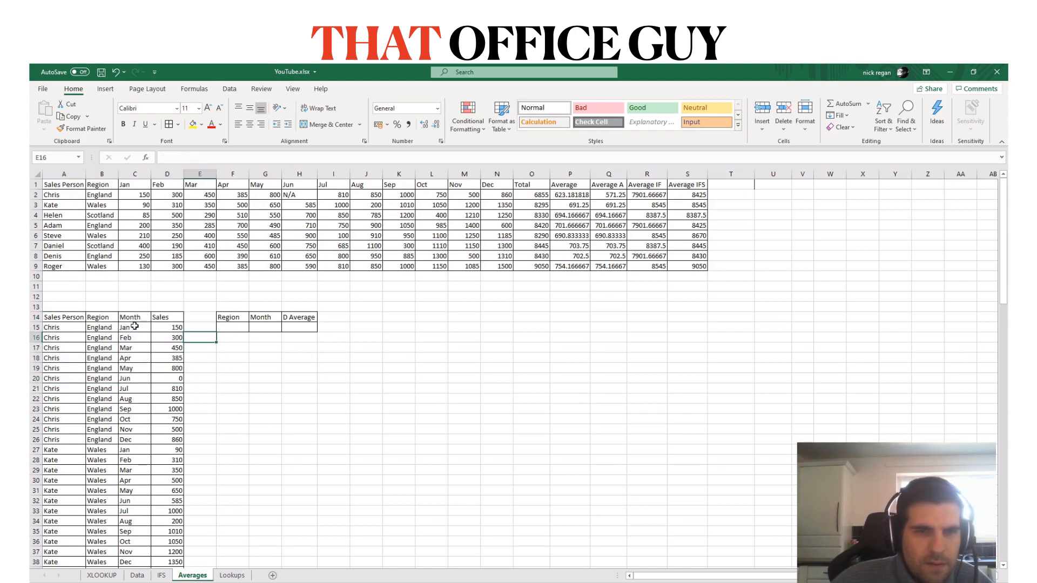
pyautogui.moveTo(65, 184); pyautogui.dragTo(702, 267)
pyautogui.click(464, 306)
pyautogui.moveTo(76, 317); pyautogui.dragTo(165, 538)
pyautogui.click(230, 357)
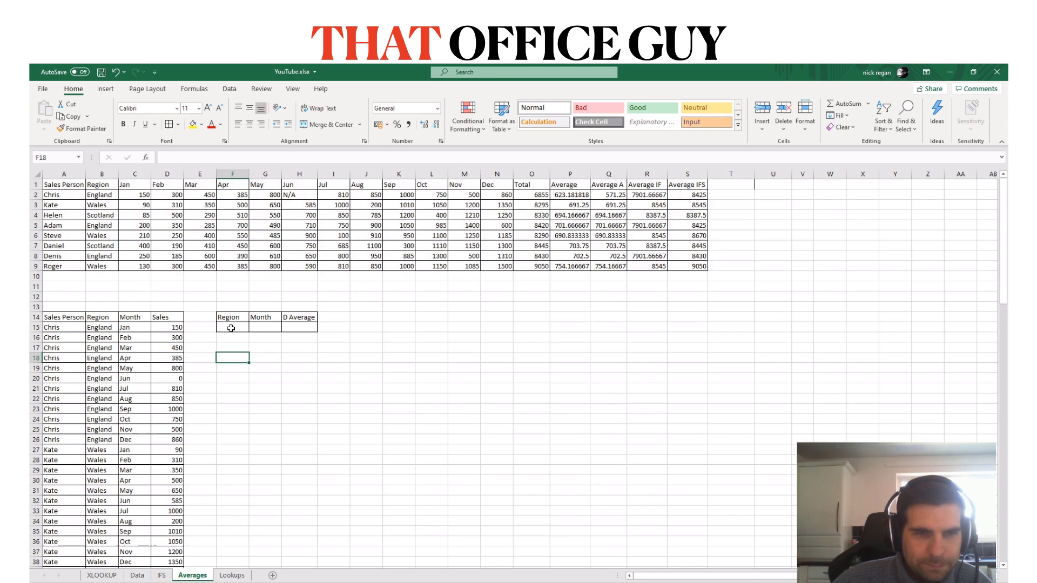
pyautogui.moveTo(61, 327); pyautogui.dragTo(66, 436)
pyautogui.moveTo(103, 328); pyautogui.dragTo(107, 428)
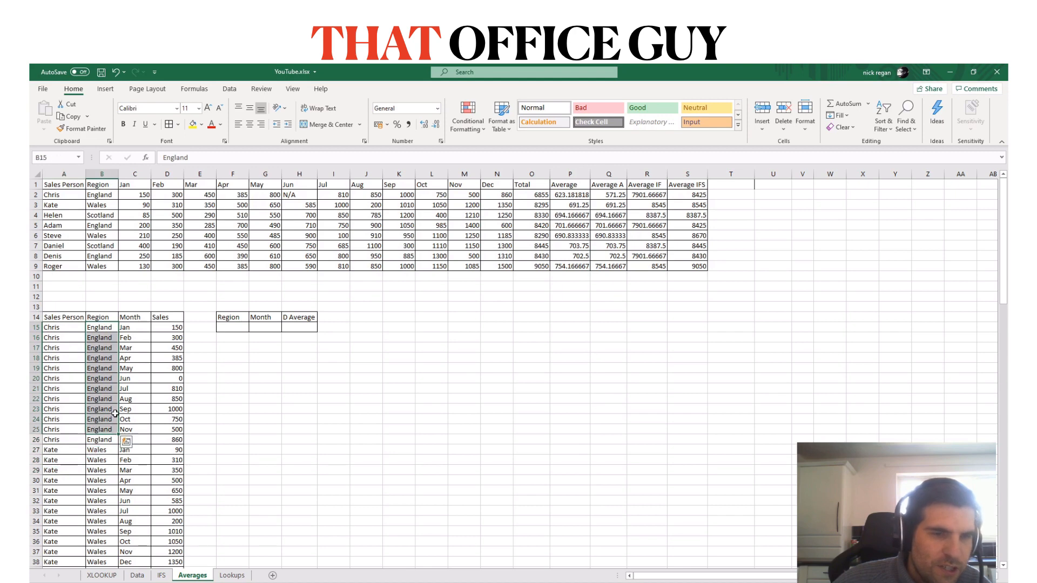
pyautogui.moveTo(135, 330); pyautogui.dragTo(136, 439)
pyautogui.moveTo(167, 328); pyautogui.dragTo(170, 440)
pyautogui.click(267, 388)
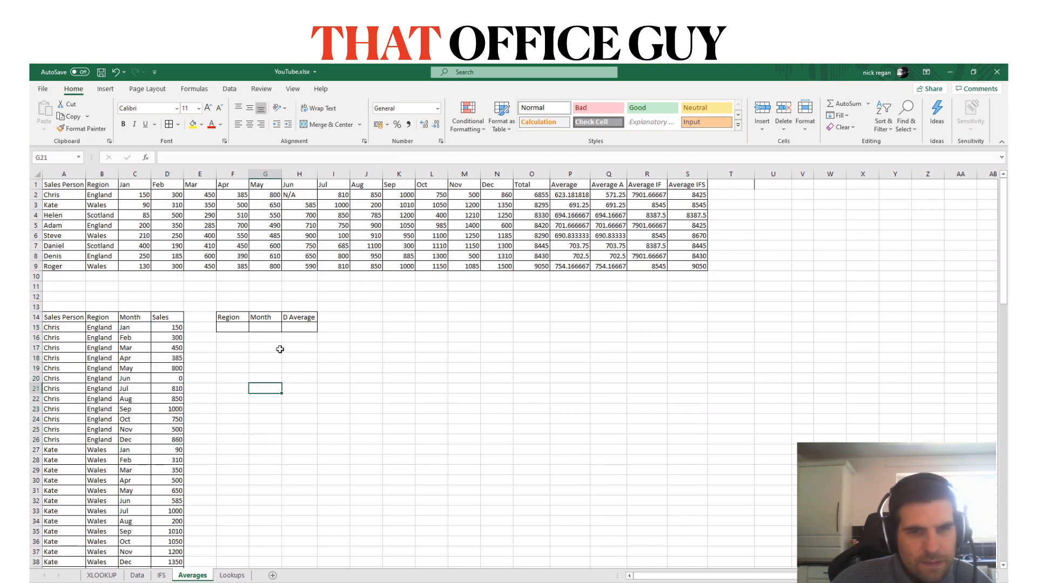
# Examine the Region, Month and D Average cells in F15:H15 alongside the lower table's headers in A14:D14.
pyautogui.click(231, 329)
pyautogui.click(304, 327)
pyautogui.click(238, 326)
pyautogui.click(277, 327)
pyautogui.click(296, 328)
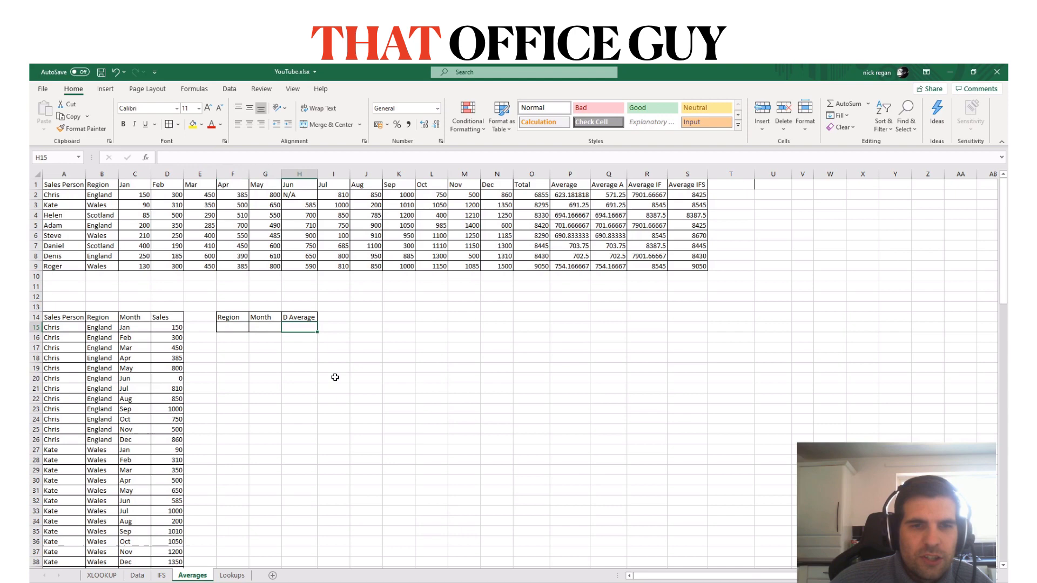
pyautogui.moveTo(46, 317); pyautogui.dragTo(174, 322)
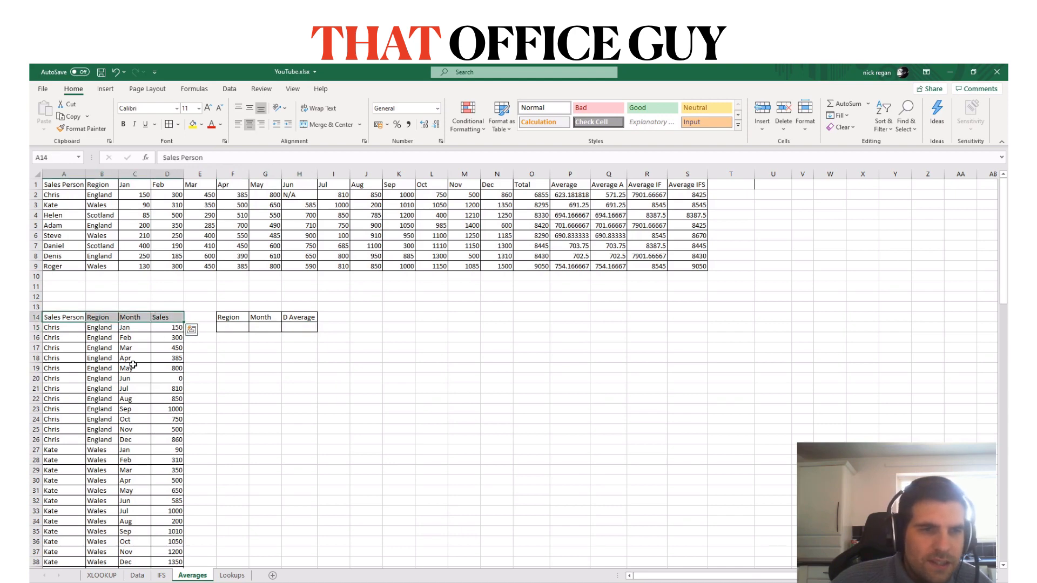
pyautogui.click(303, 339)
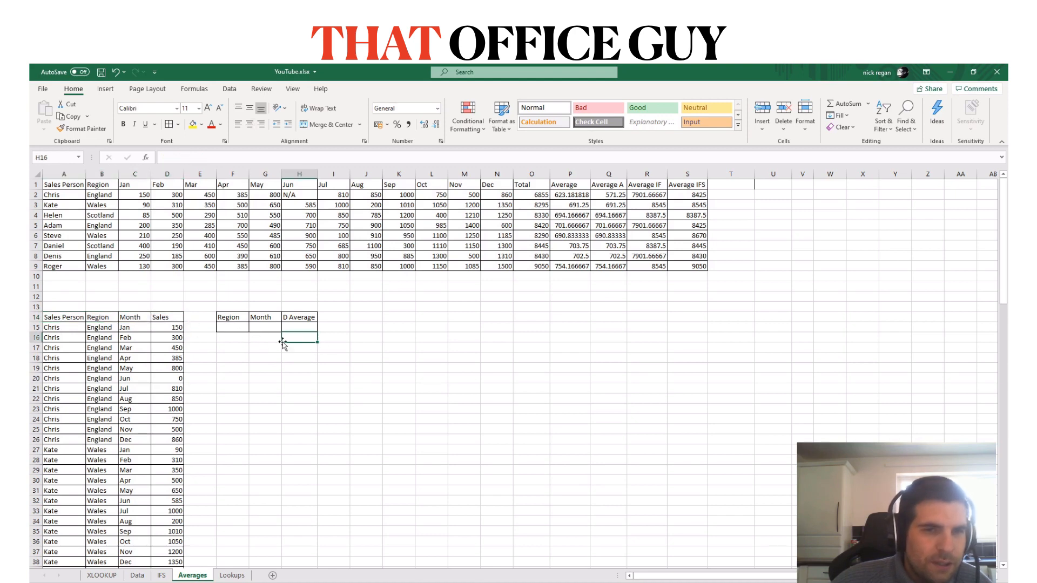
# Set the Region criterion in F15 to England and the Month criterion in G15 to Feb.
pyautogui.click(236, 329)
pyautogui.click(253, 328)
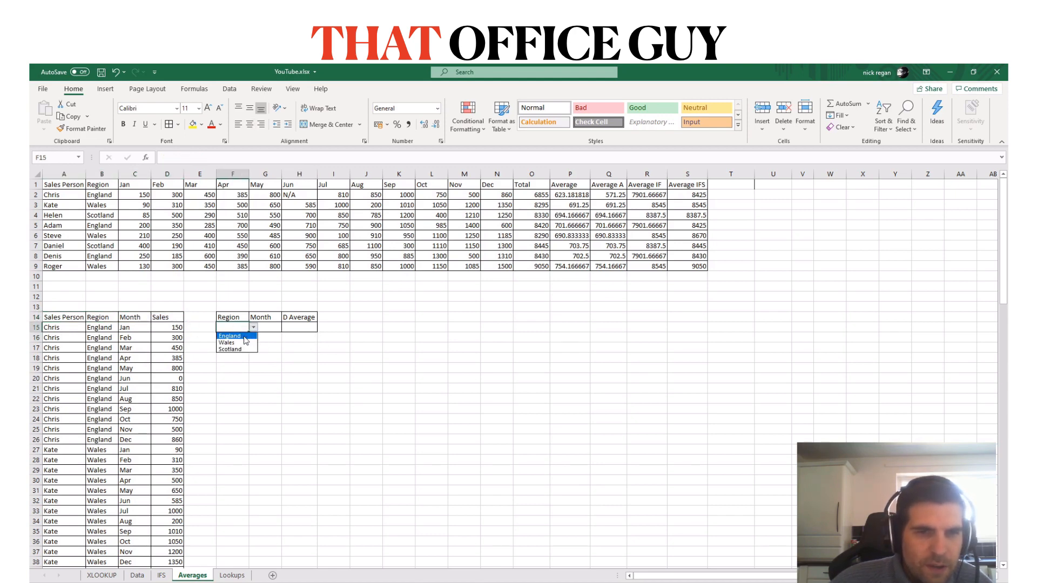
pyautogui.click(245, 337)
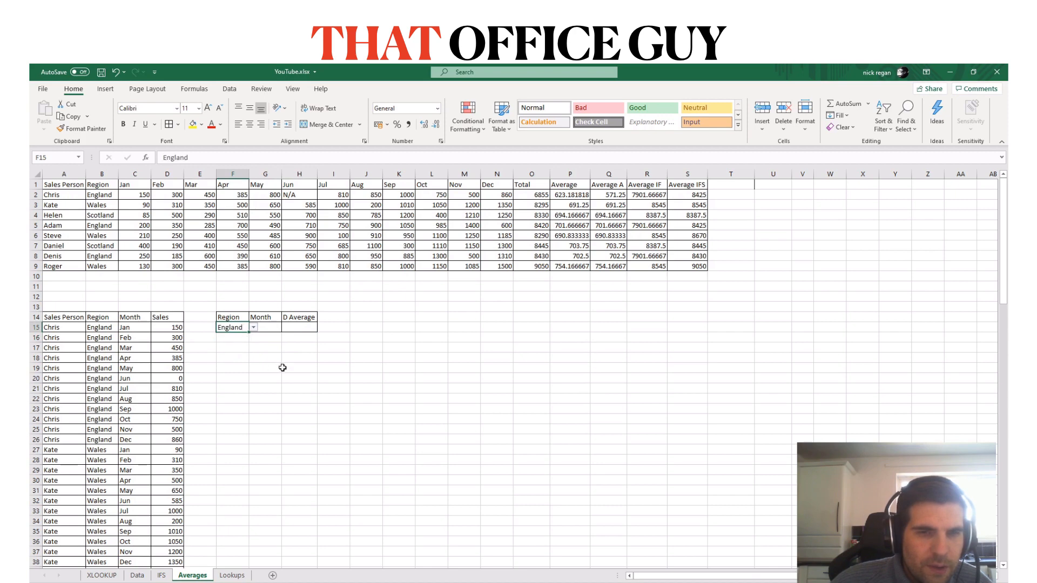
pyautogui.click(273, 329)
pyautogui.click(285, 328)
pyautogui.click(270, 346)
pyautogui.click(329, 340)
# Start a DAVERAGE formula in H15 with the lower sales table, A14:D110, as its database argument.
pyautogui.click(312, 333)
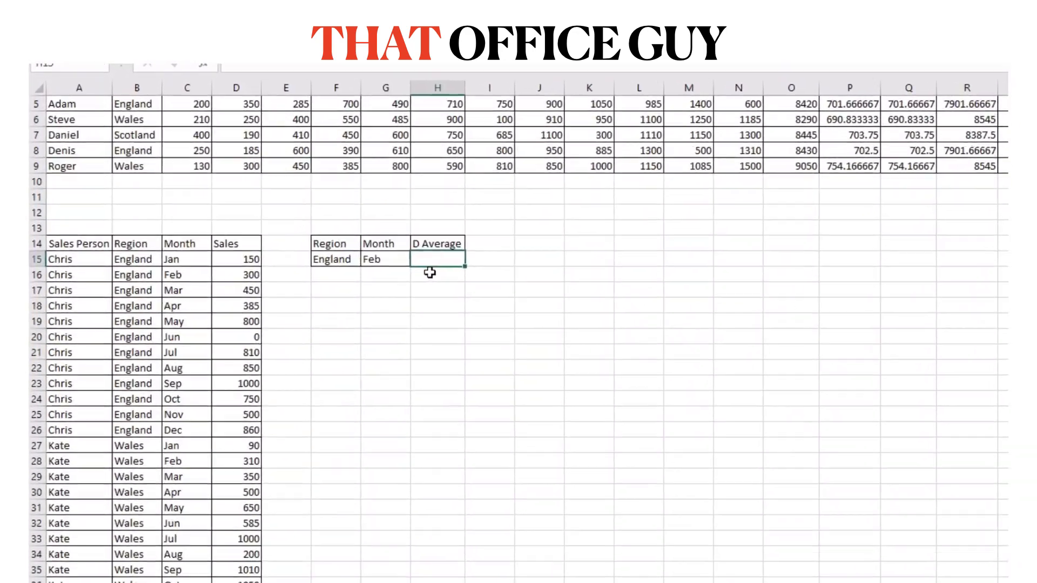
pyautogui.write('=')
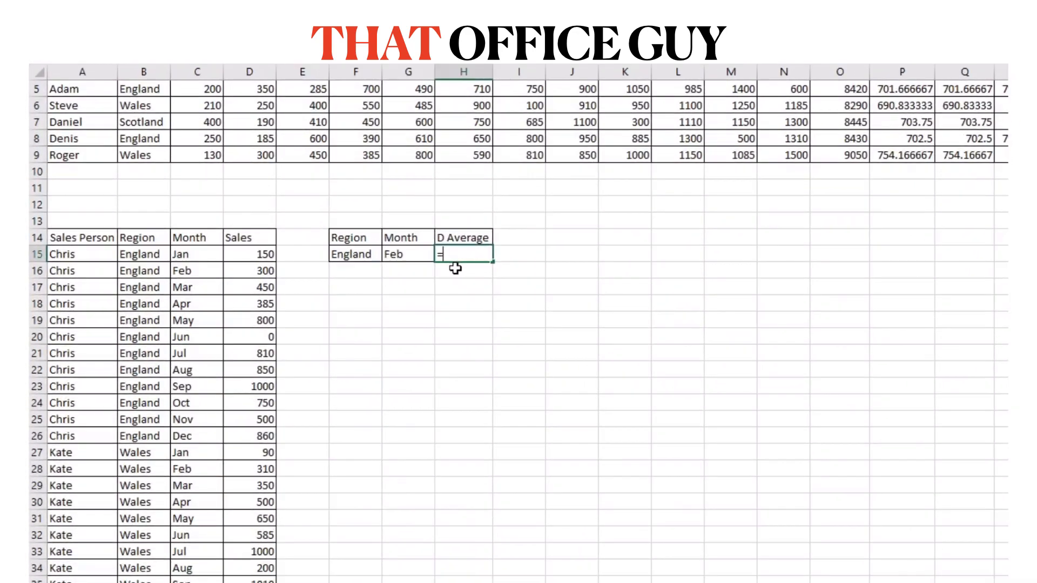
pyautogui.write('da')
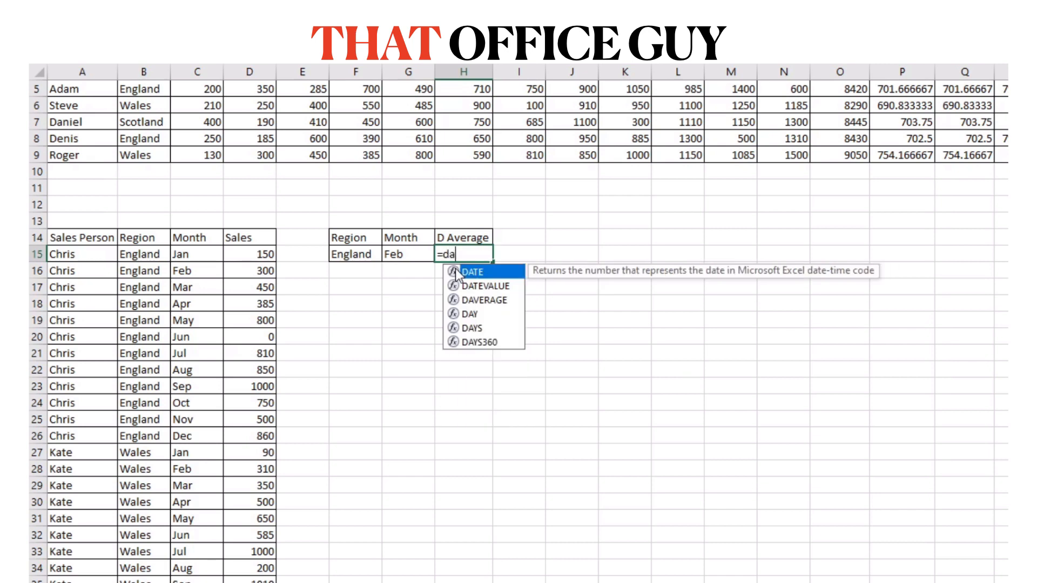
pyautogui.write('vera')
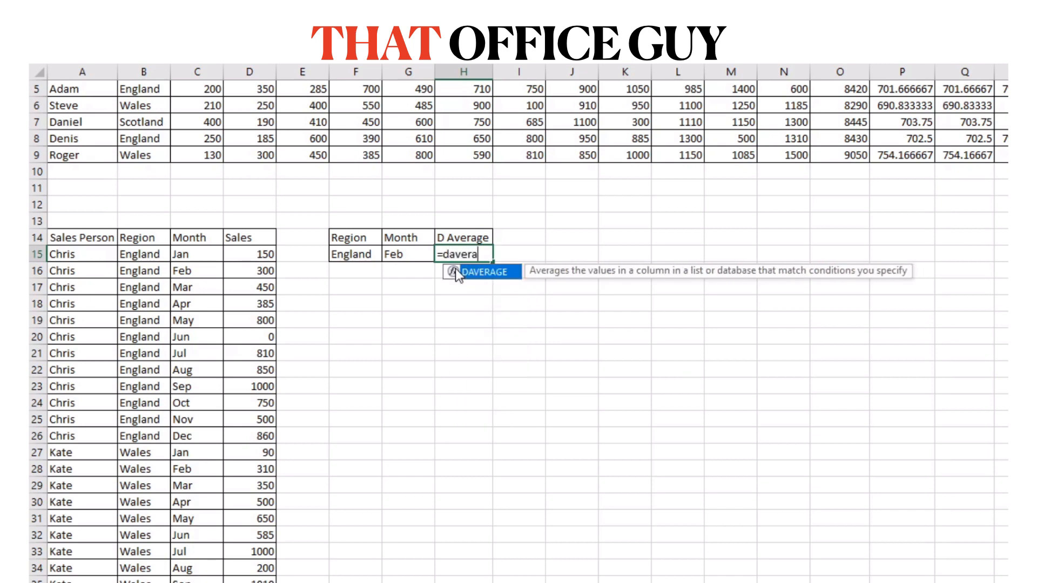
pyautogui.write('ge(')
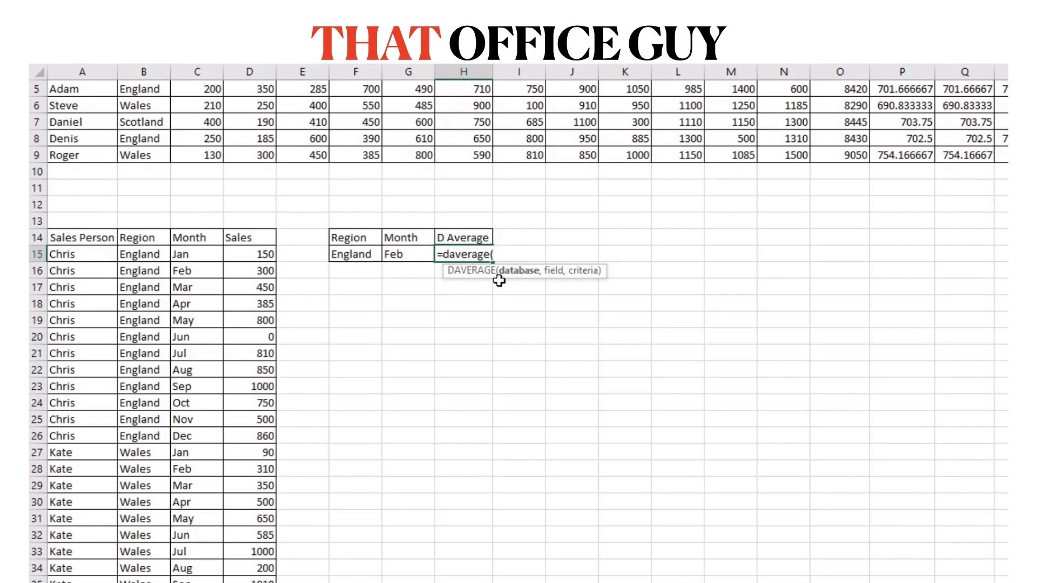
pyautogui.moveTo(103, 238); pyautogui.dragTo(257, 255)
pyautogui.hotkey('ctrl', 'shift', 'Down')
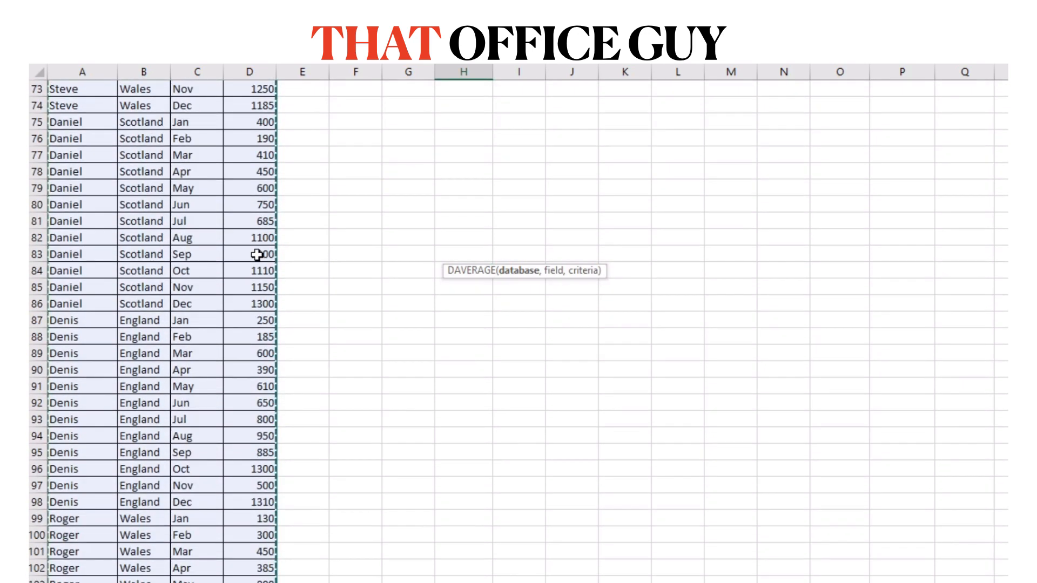
pyautogui.write(',')
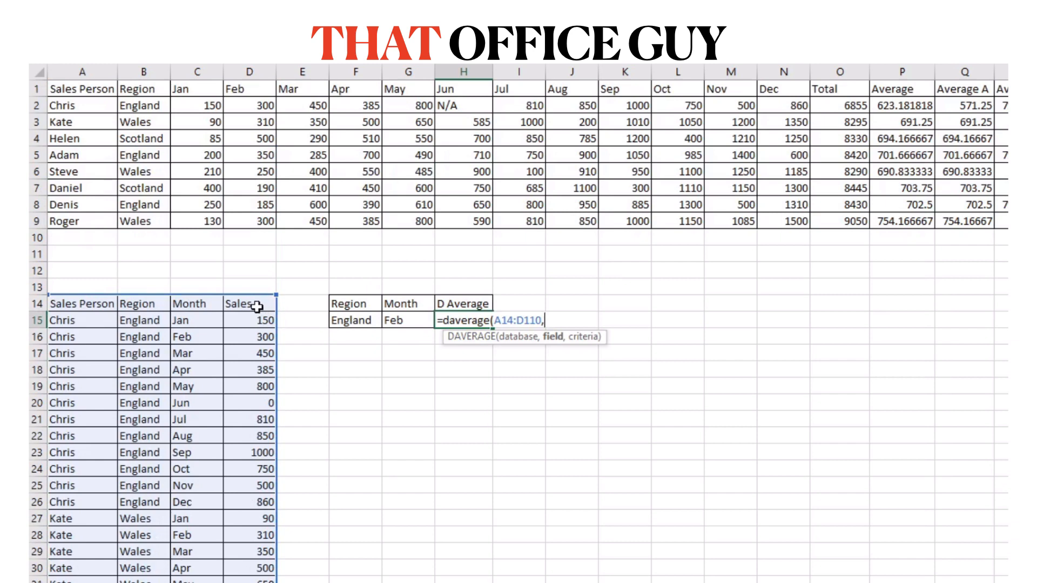
# Try the DAVERAGE field argument as the text "Sales" and as a reference to header cell D14, clearing each one.
pyautogui.write('"Sales')
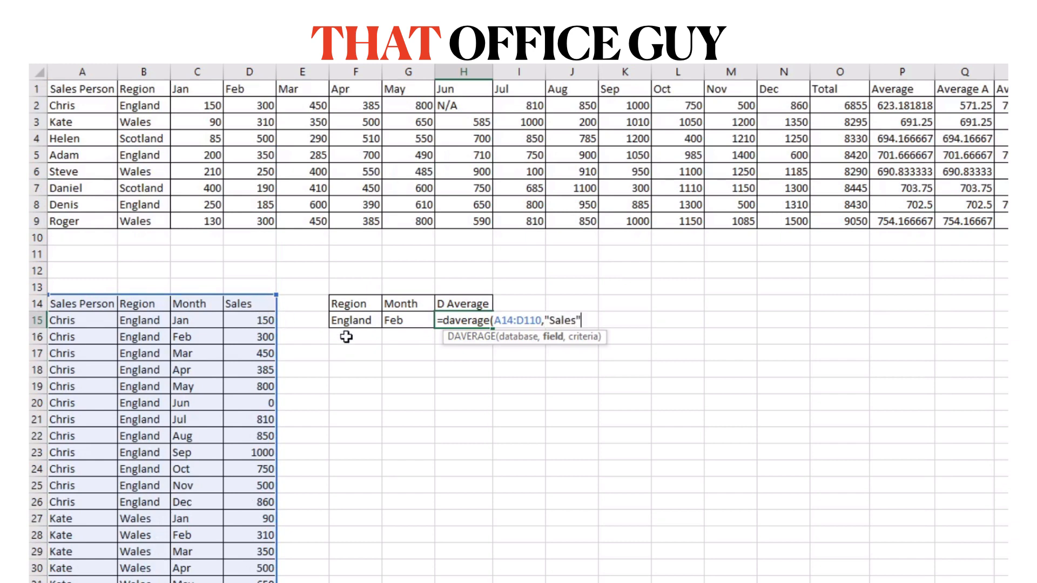
pyautogui.press('BackSpace')
pyautogui.press('BackSpace')
pyautogui.press('BackSpace')
pyautogui.press('BackSpace')
pyautogui.press('BackSpace')
pyautogui.press('BackSpace')
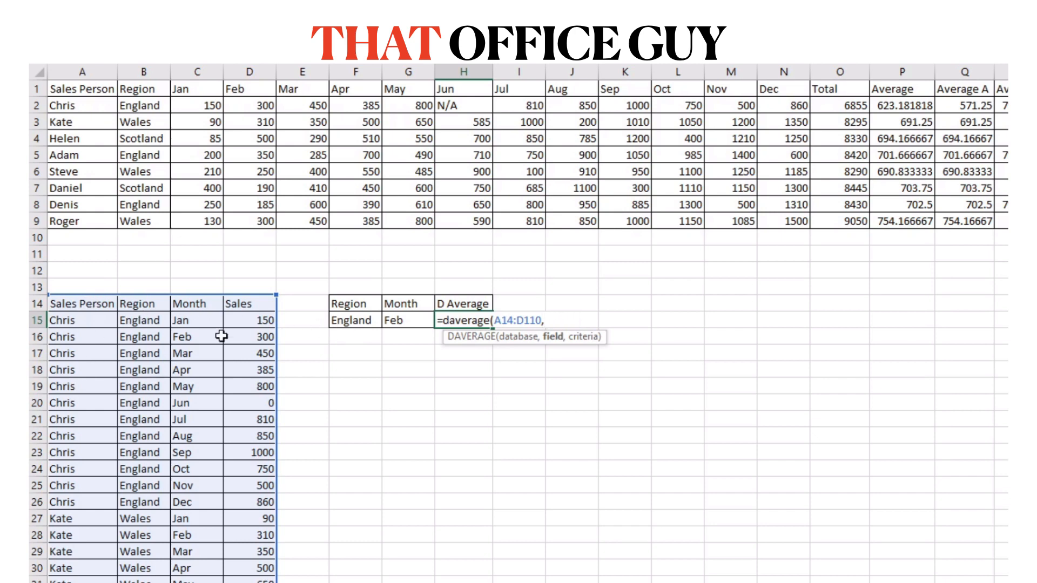
pyautogui.press('BackSpace')
pyautogui.click(252, 305)
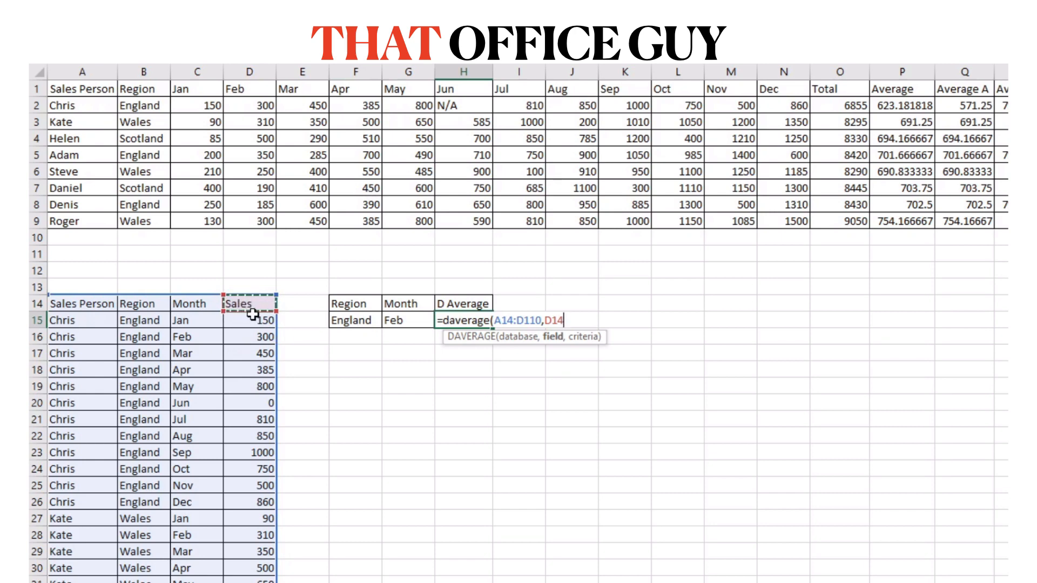
pyautogui.press('BackSpace')
pyautogui.press('BackSpace')
pyautogui.press('BackSpace')
# Complete the DAVERAGE formula in H15 with "Sales" as the field and F14:G15 as the criteria range.
pyautogui.write('"Sales')
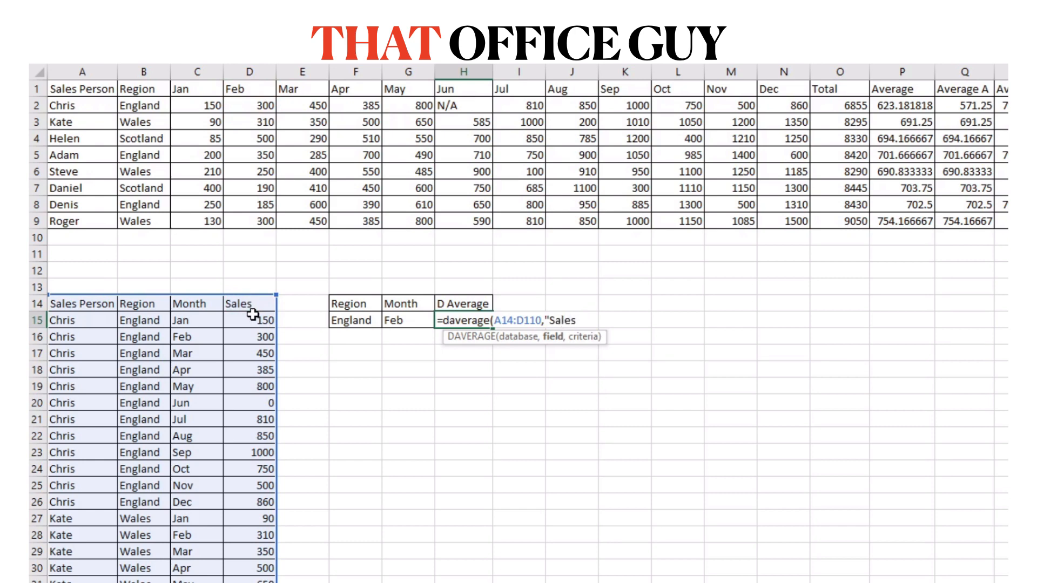
pyautogui.write('",')
pyautogui.click(362, 309)
pyautogui.moveTo(362, 309); pyautogui.dragTo(402, 321)
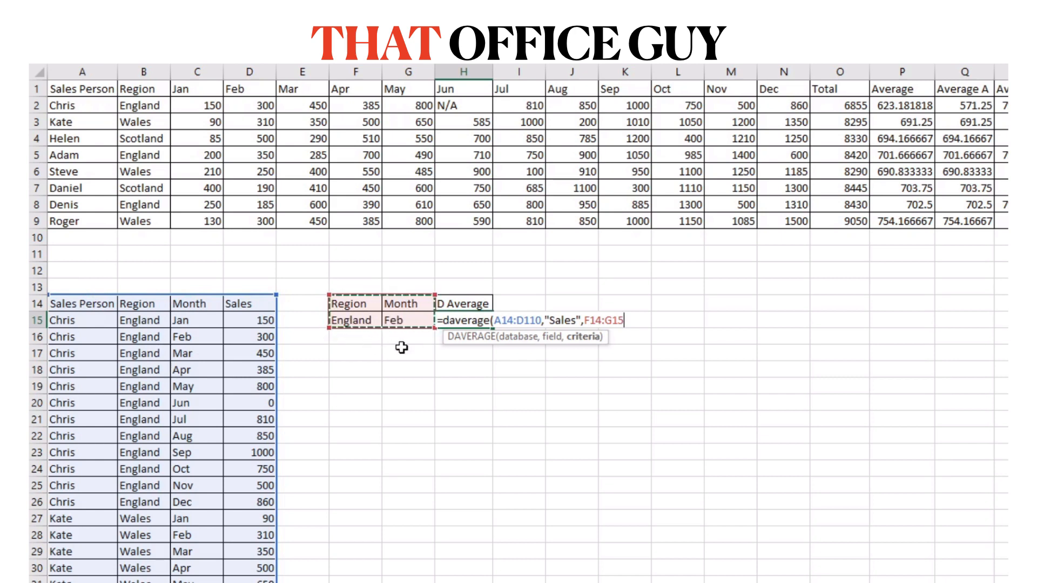
pyautogui.write(')')
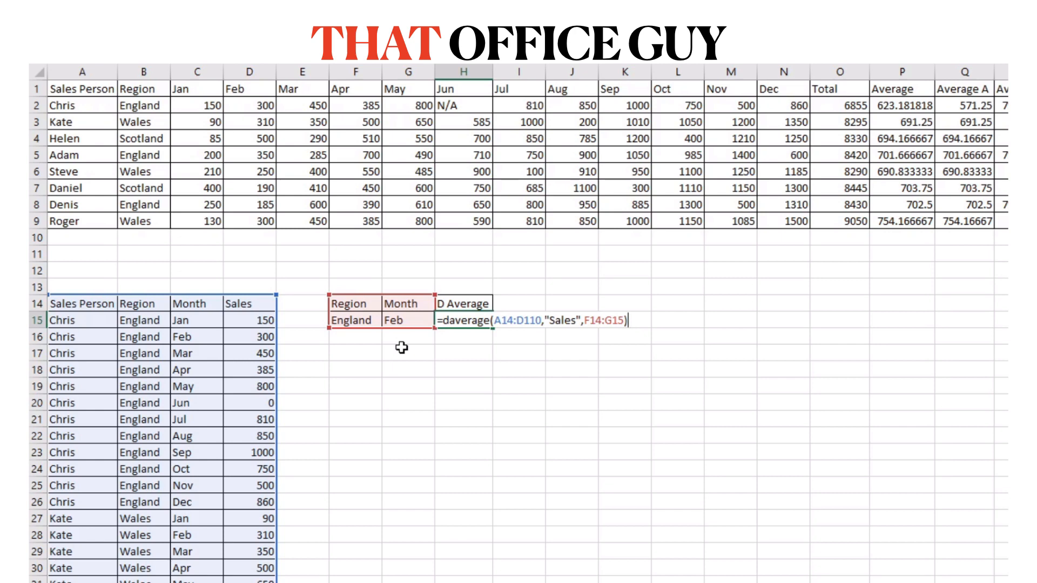
pyautogui.press('Return')
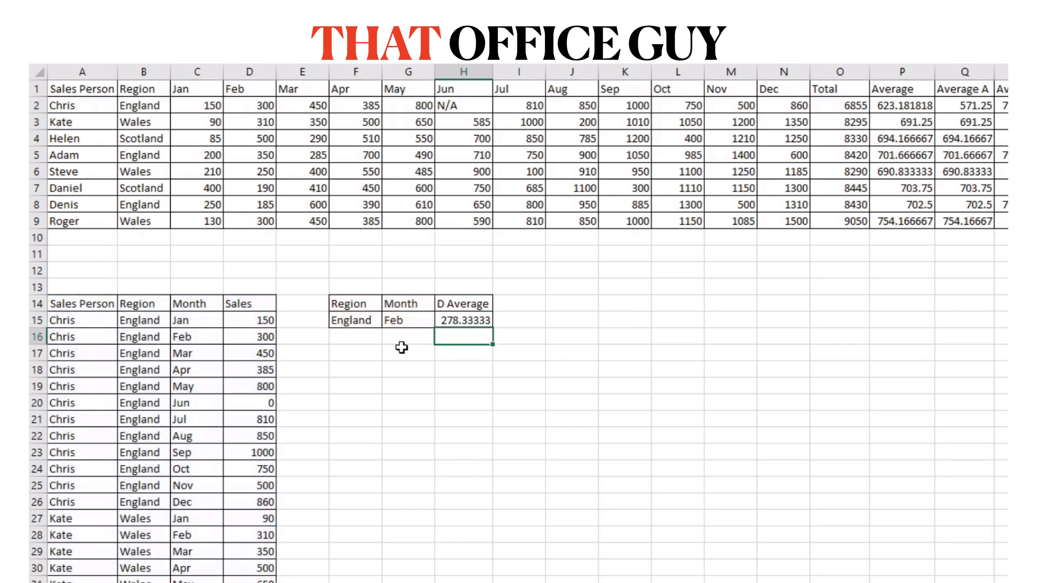
# Test the DAVERAGE formula by changing the Month criterion in G15 to Mar and on to May.
pyautogui.click(469, 322)
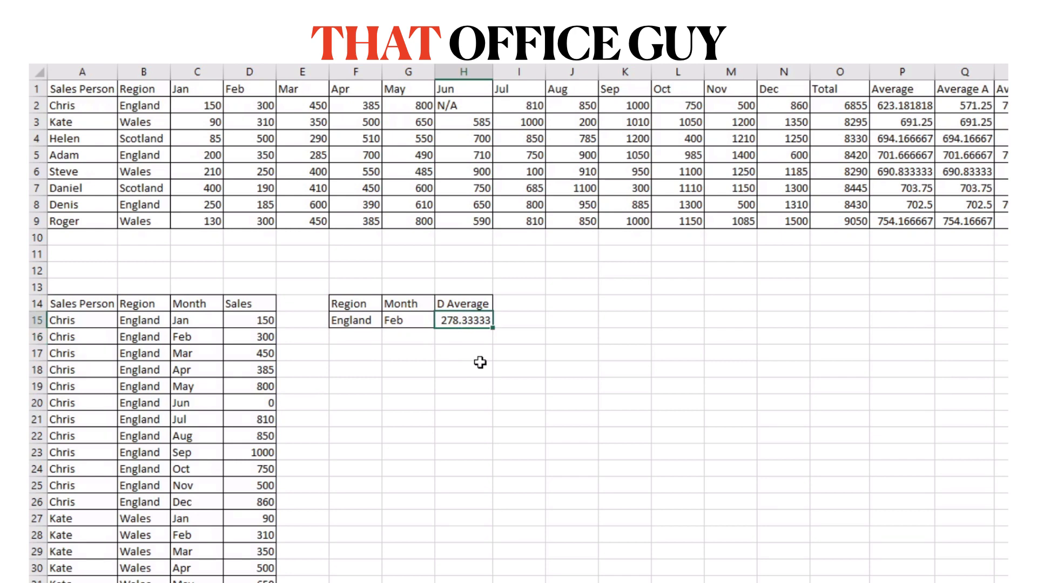
pyautogui.click(414, 321)
pyautogui.click(442, 322)
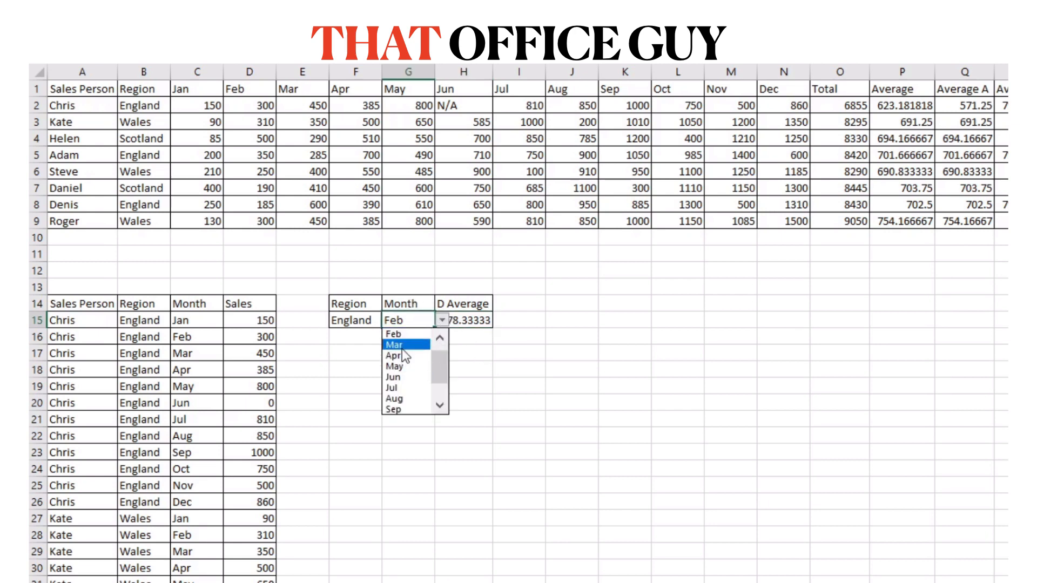
pyautogui.click(416, 341)
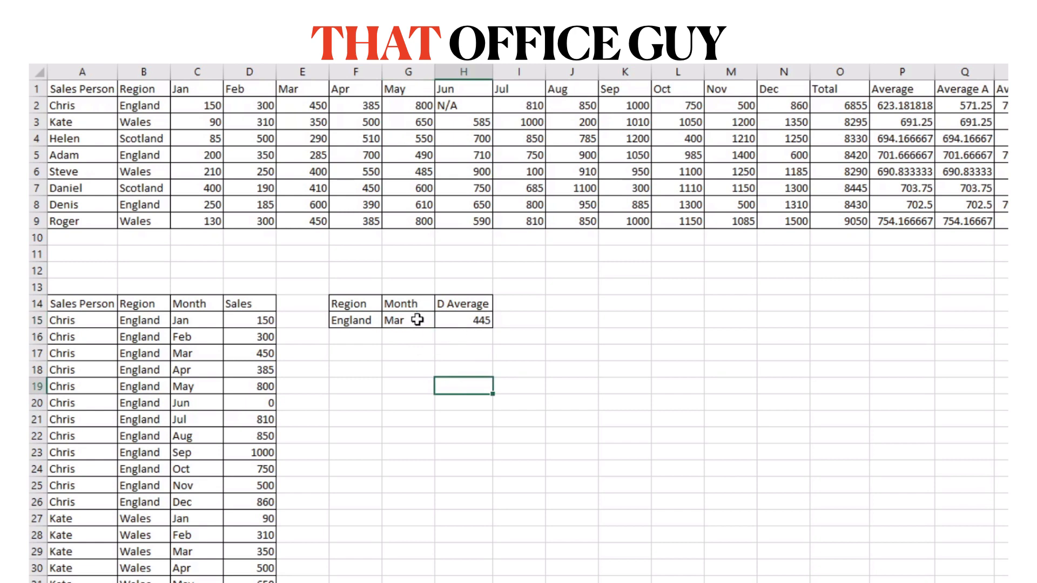
pyautogui.click(442, 320)
pyautogui.click(417, 356)
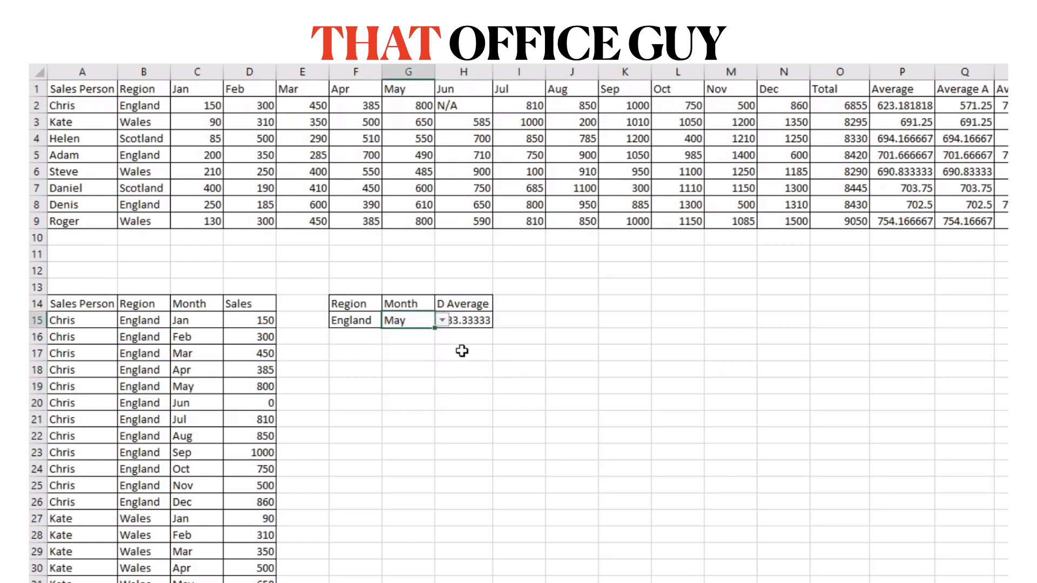
pyautogui.click(477, 364)
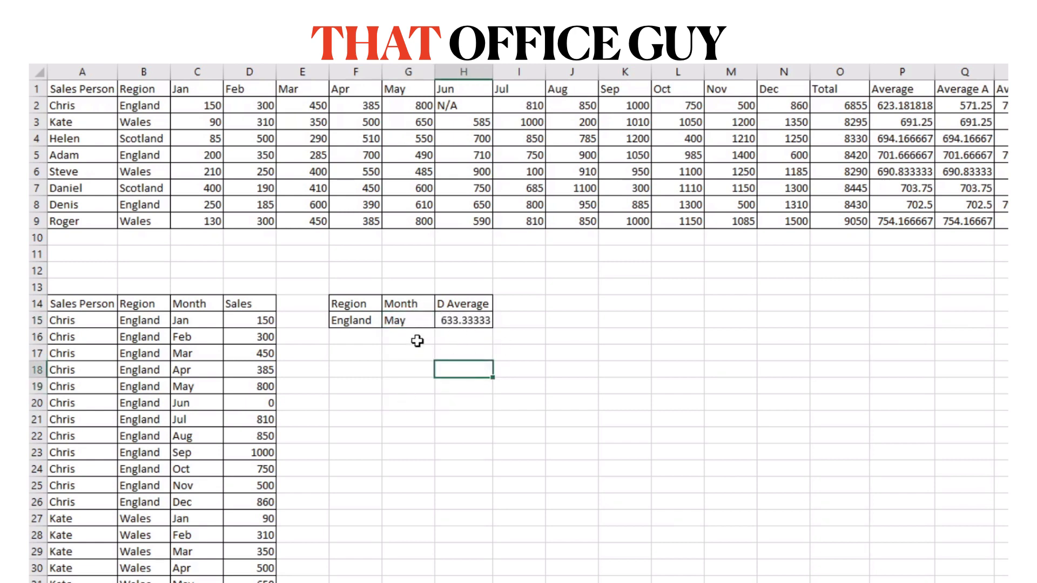
# Test the DAVERAGE formula by changing the Region criterion in F15 to Wales and on to Scotland.
pyautogui.click(356, 320)
pyautogui.click(389, 320)
pyautogui.click(351, 338)
pyautogui.click(416, 383)
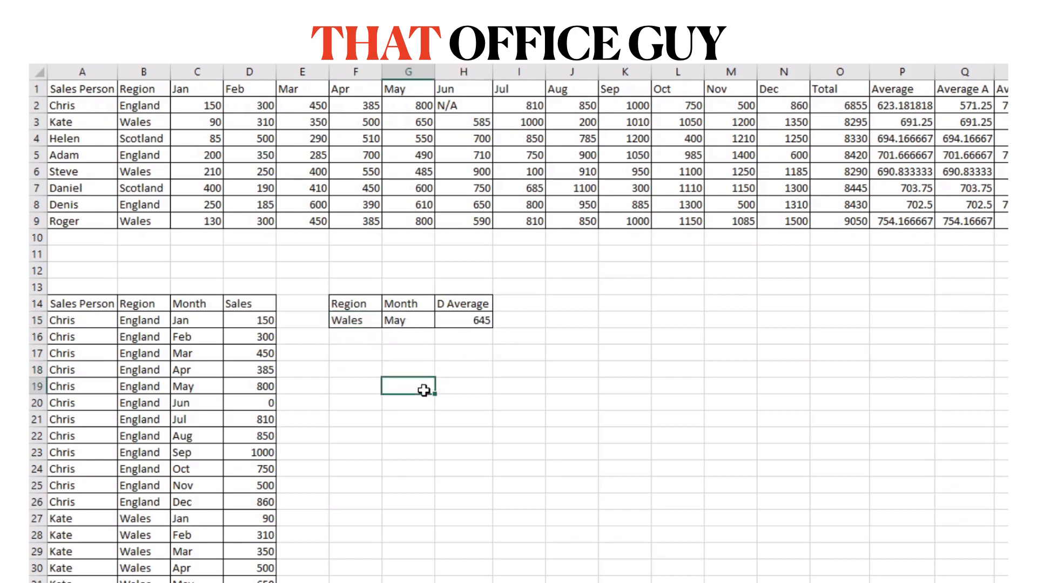
pyautogui.click(373, 321)
pyautogui.click(389, 321)
pyautogui.click(377, 356)
pyautogui.click(394, 371)
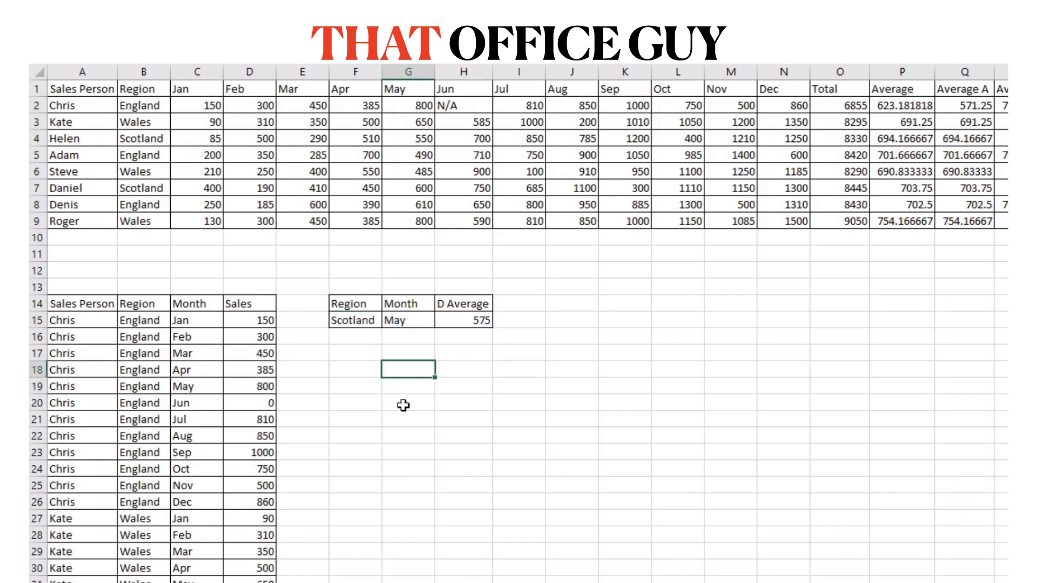